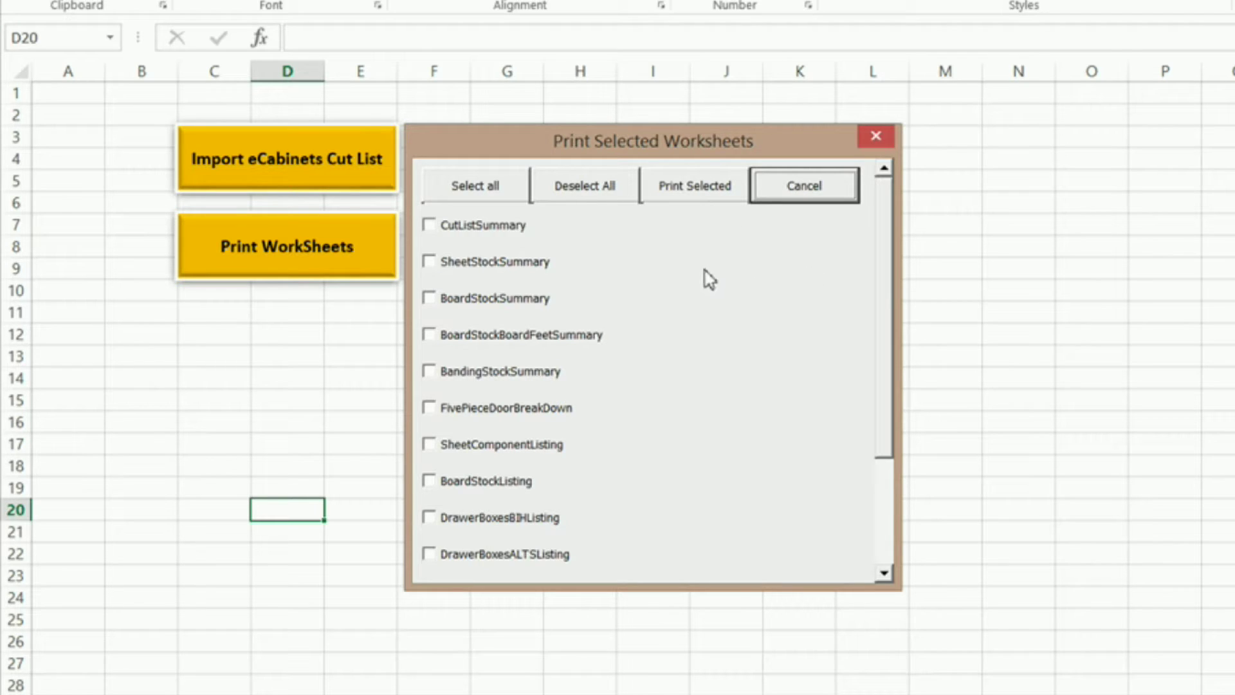
Close the demo Print Selected Worksheets dialog and open the VBA editor with Alt+F11
click(882, 135)
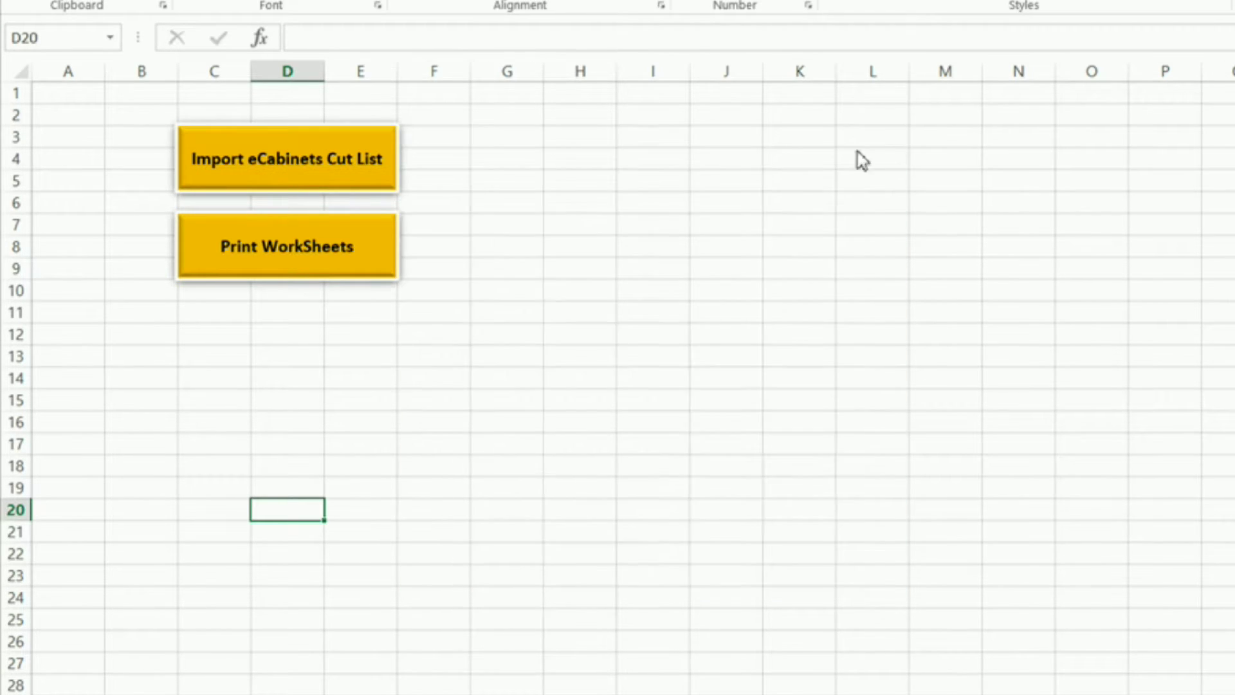
key(alt+F11)
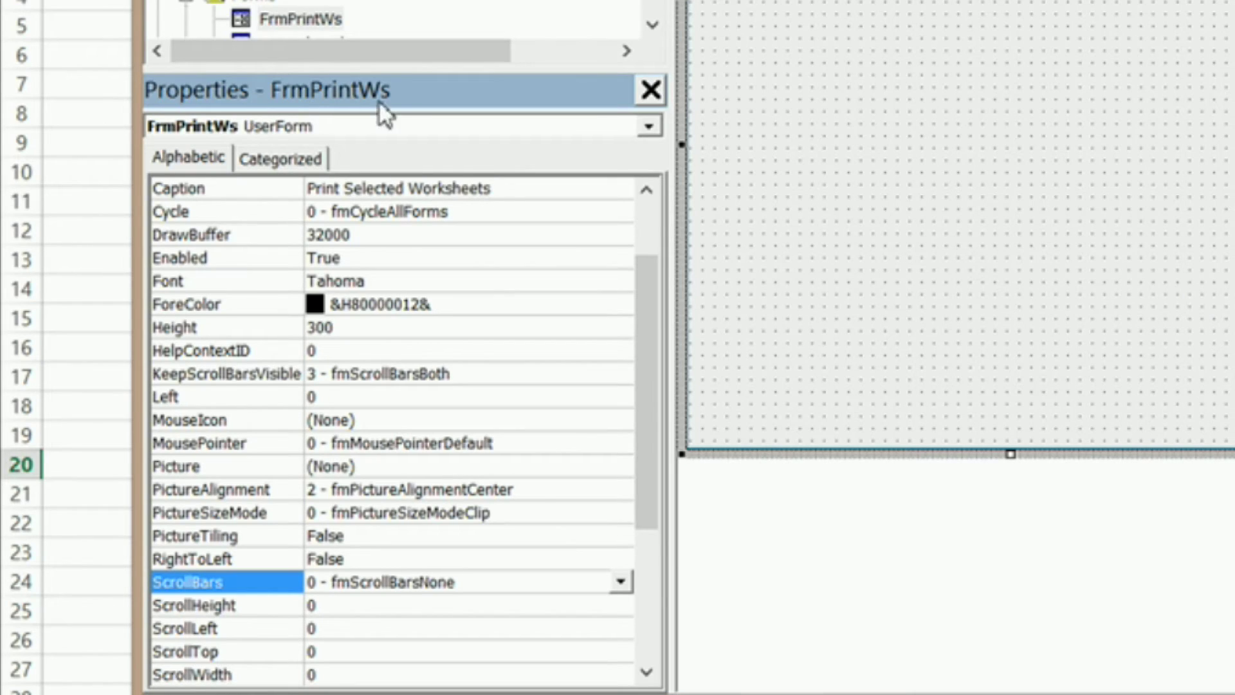
drag(643, 310, 644, 348)
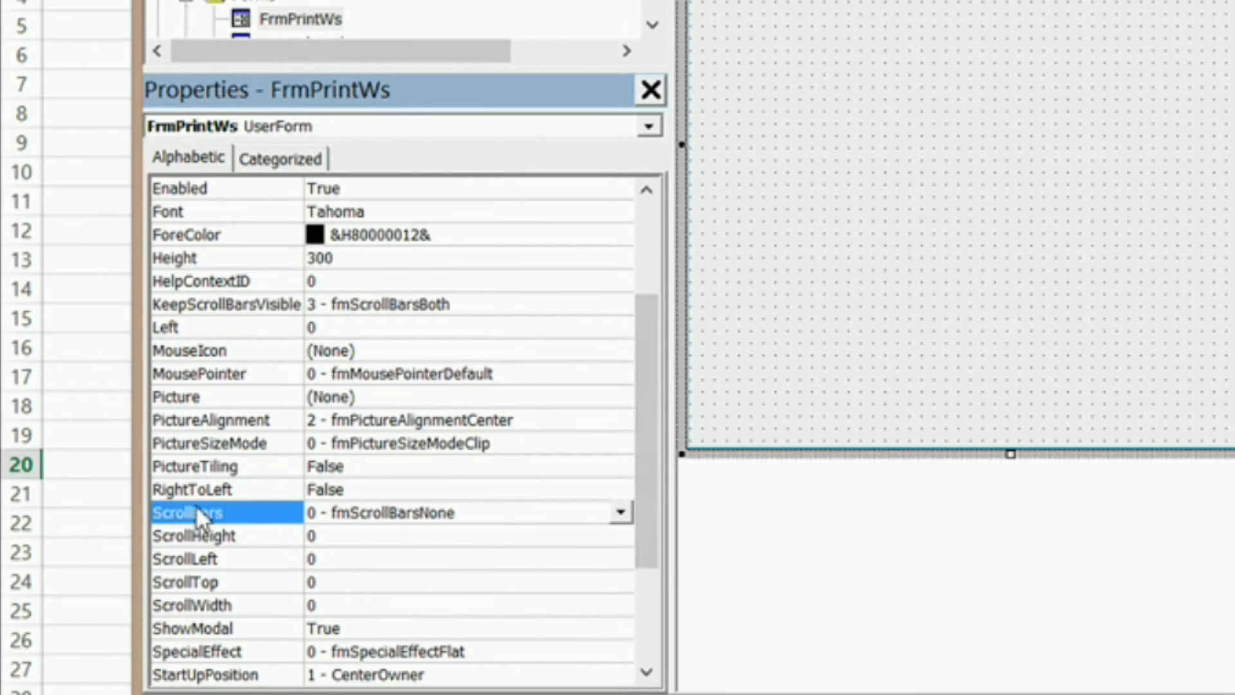
Set the FrmPrintWs ScrollBars property to 2 - fmScrollBarsVertical
click(621, 513)
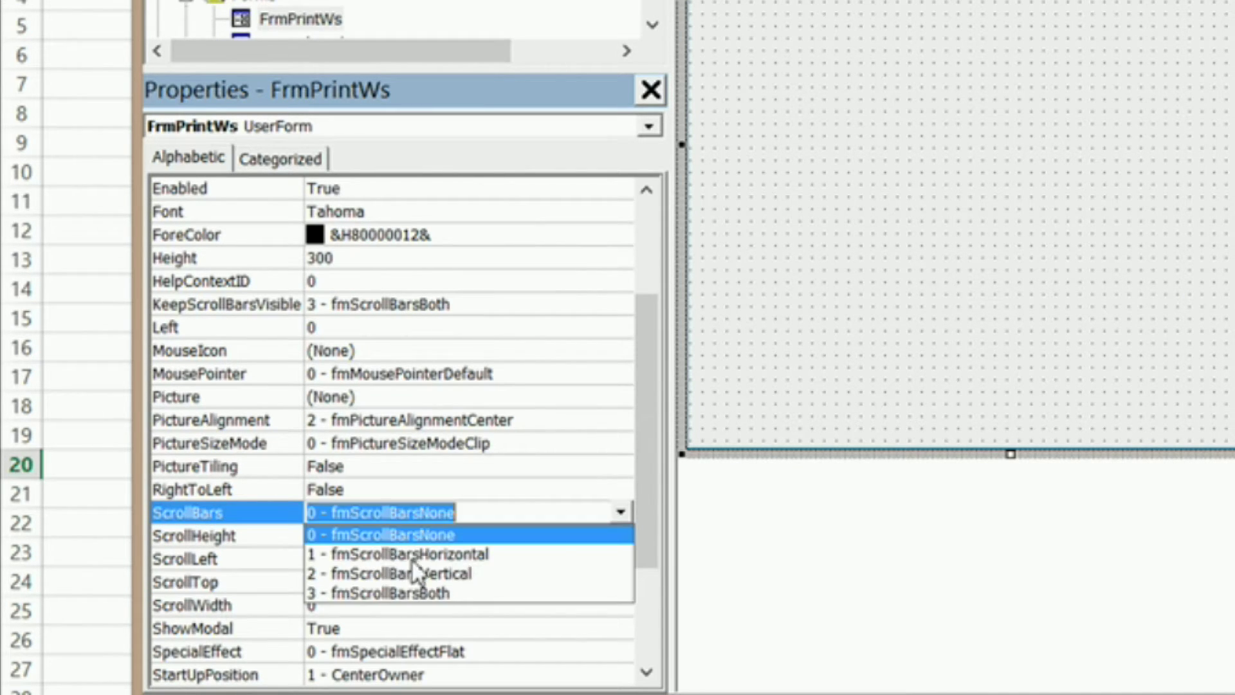
click(406, 573)
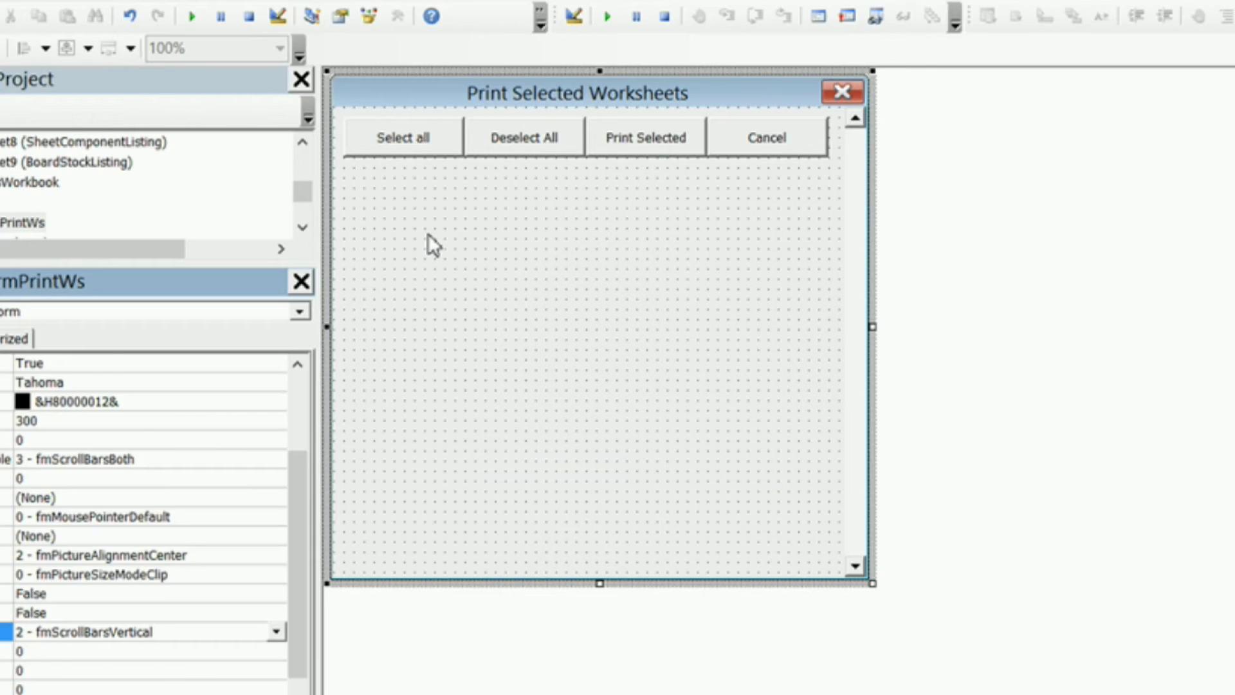
double_click(553, 186)
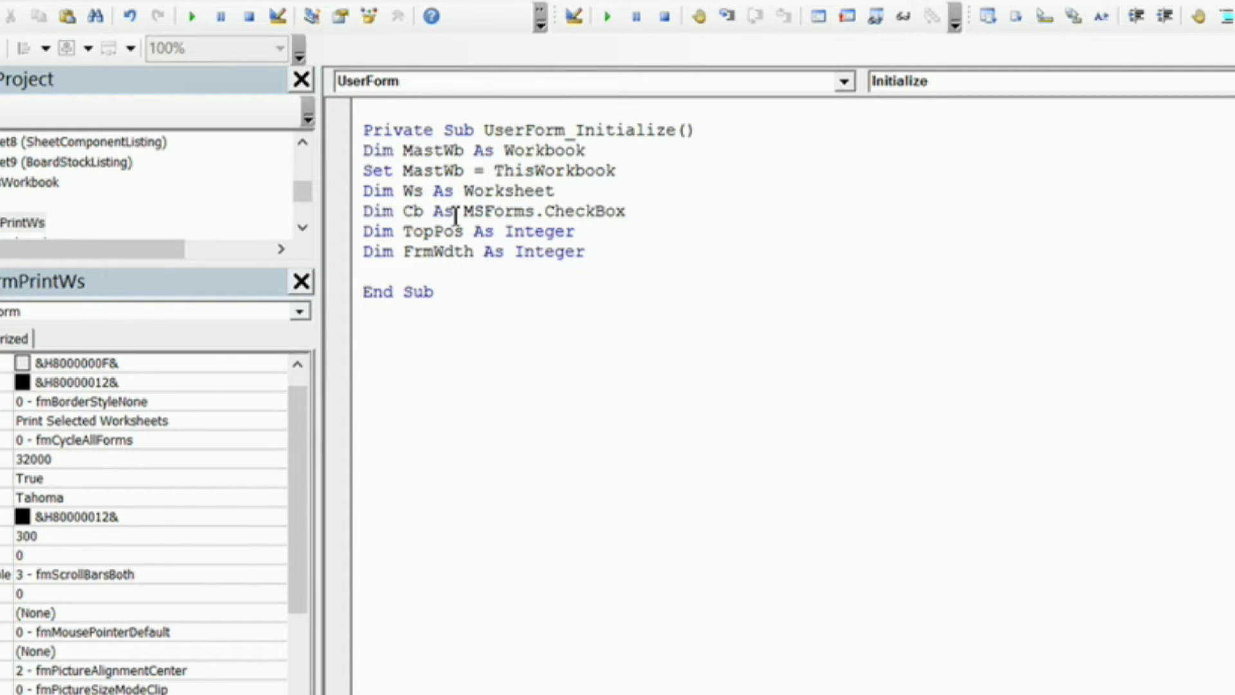
Declare workbook, worksheet, checkbox, TopPos and FrmWdth variables in UserForm_Initialize
click(580, 211)
click(548, 280)
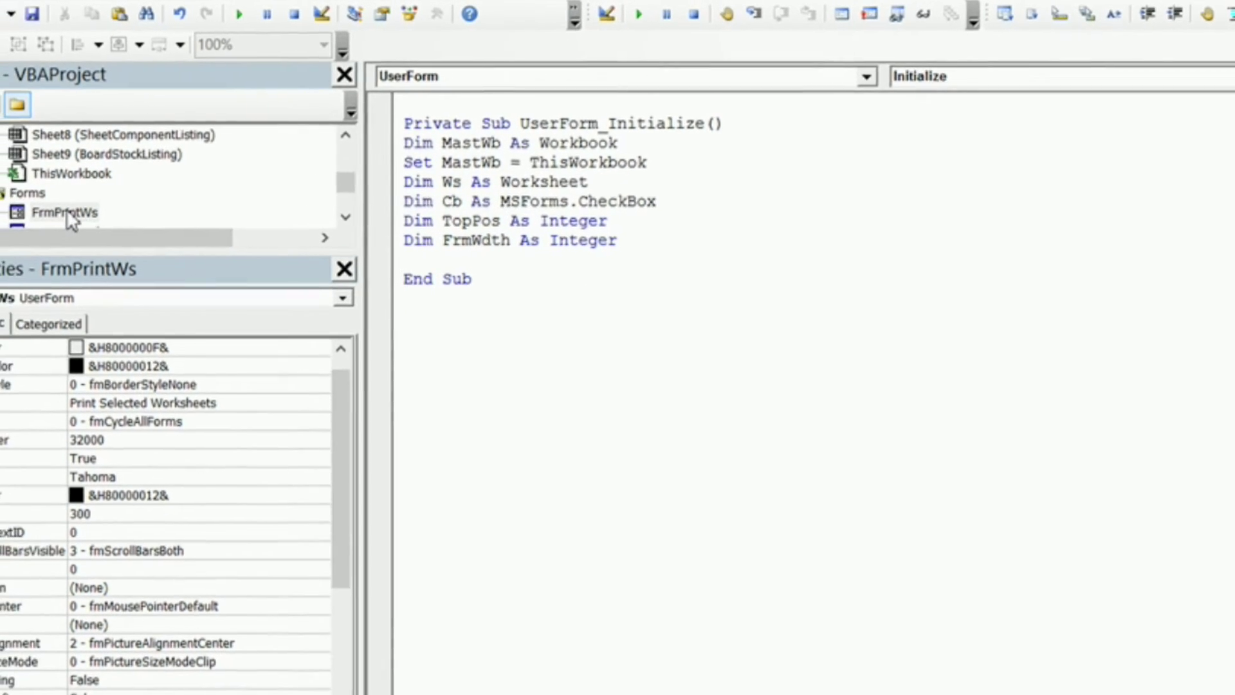
double_click(39, 218)
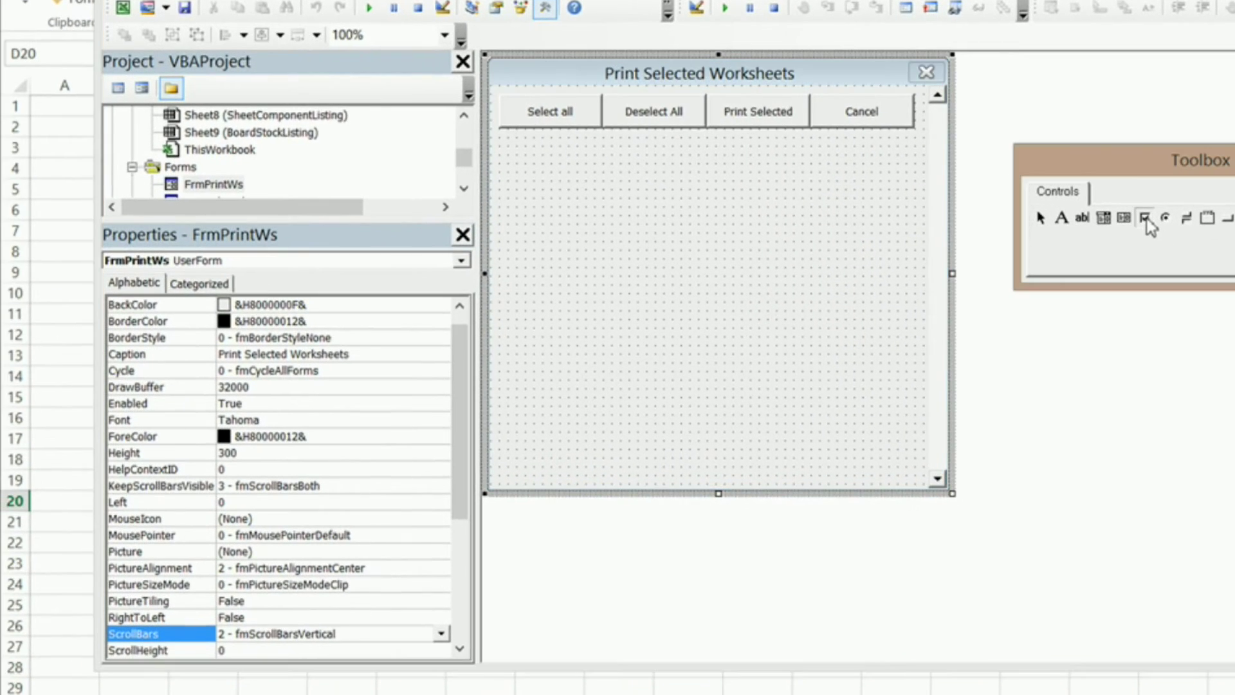
Place a sample CheckBox1 on the form below the buttons
click(1152, 227)
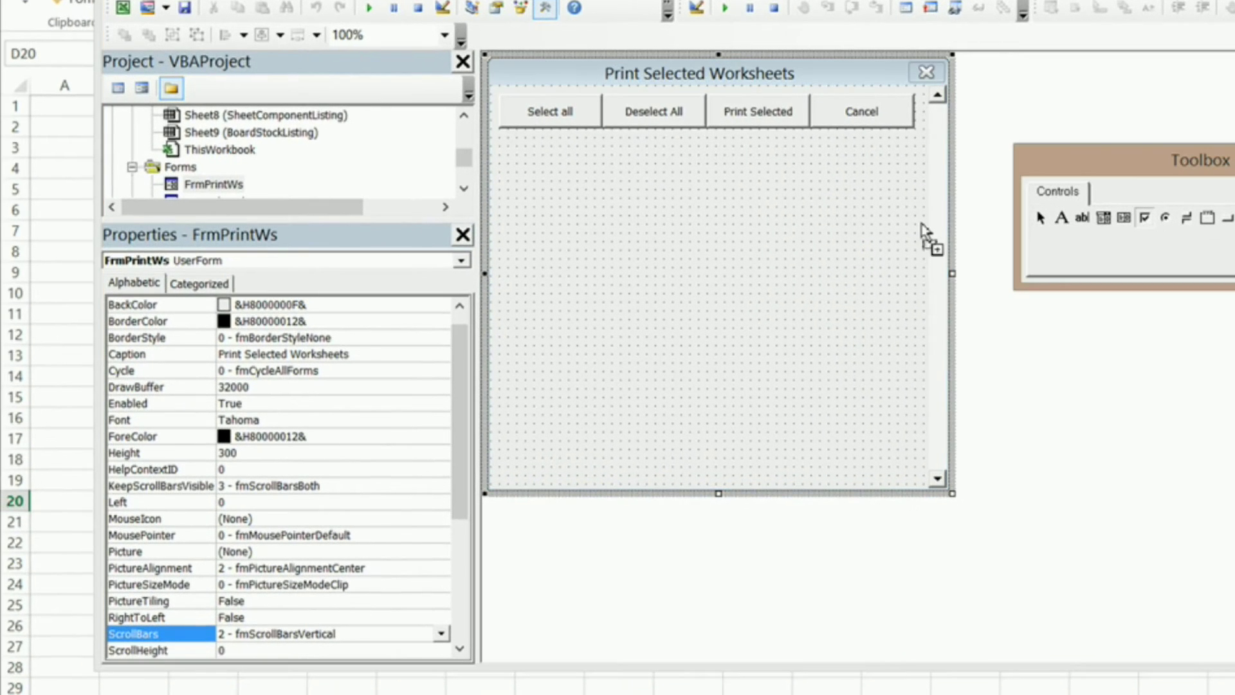
click(591, 170)
click(596, 194)
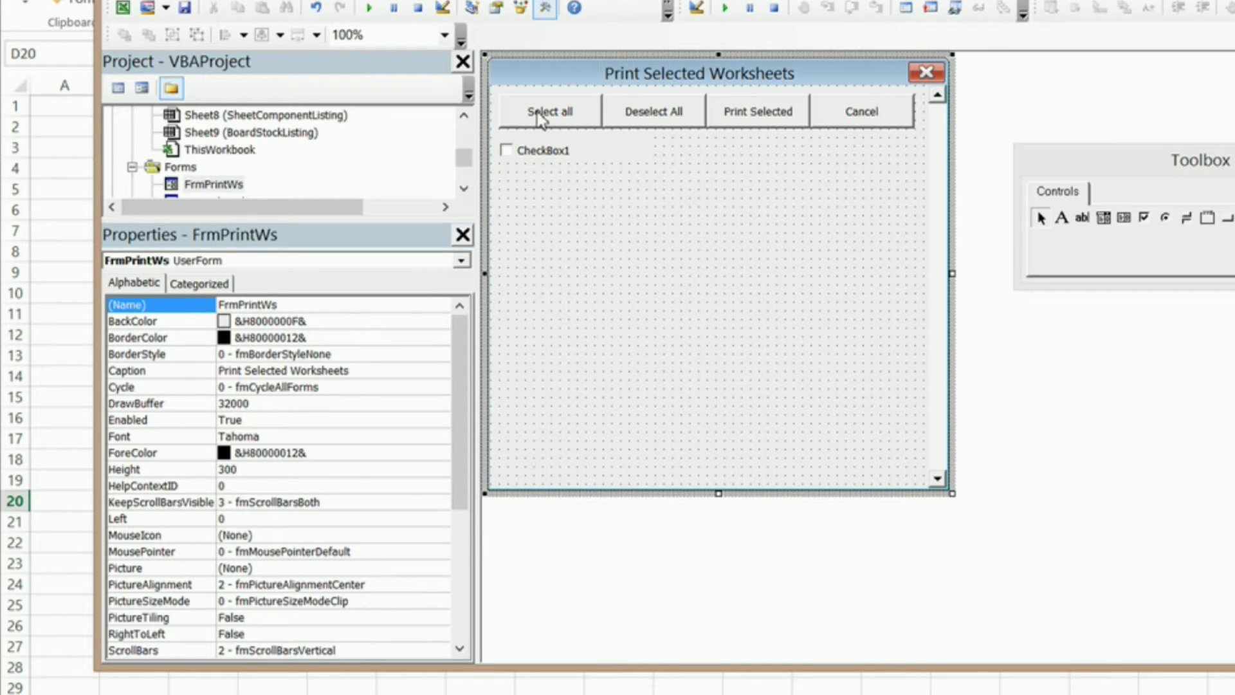
Inspect the Select all button's Height of 24 and Top, then the sample CheckBox1
click(541, 114)
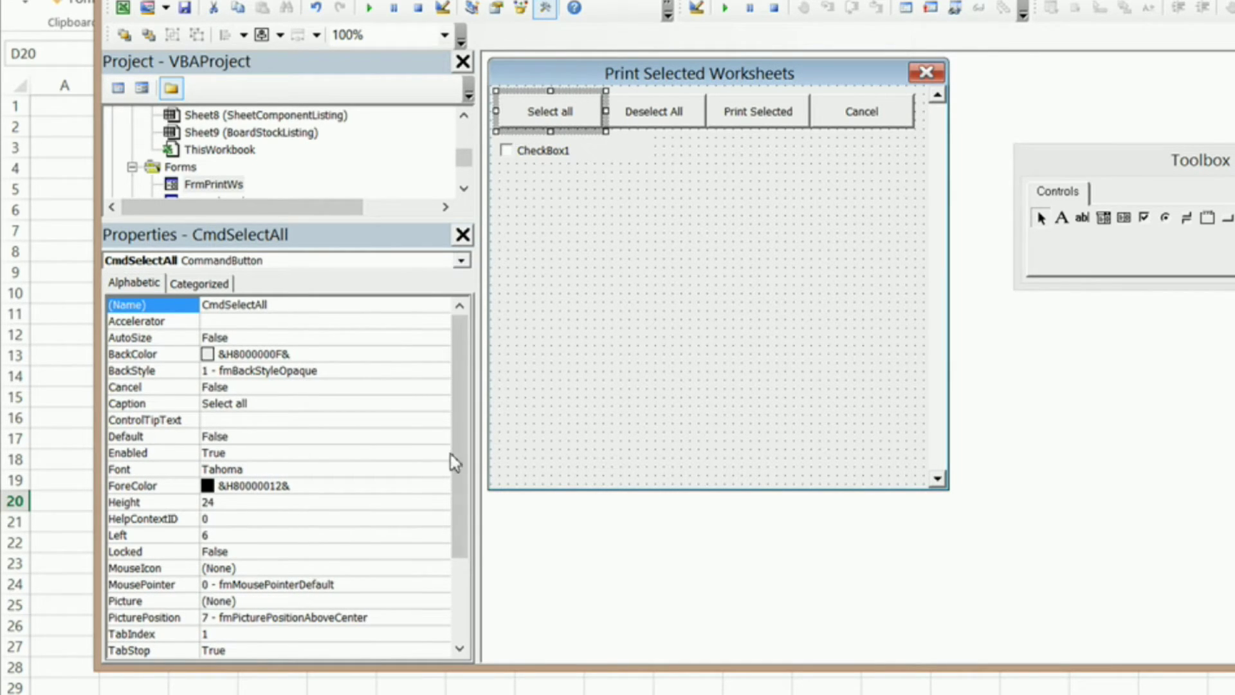
drag(459, 359, 467, 464)
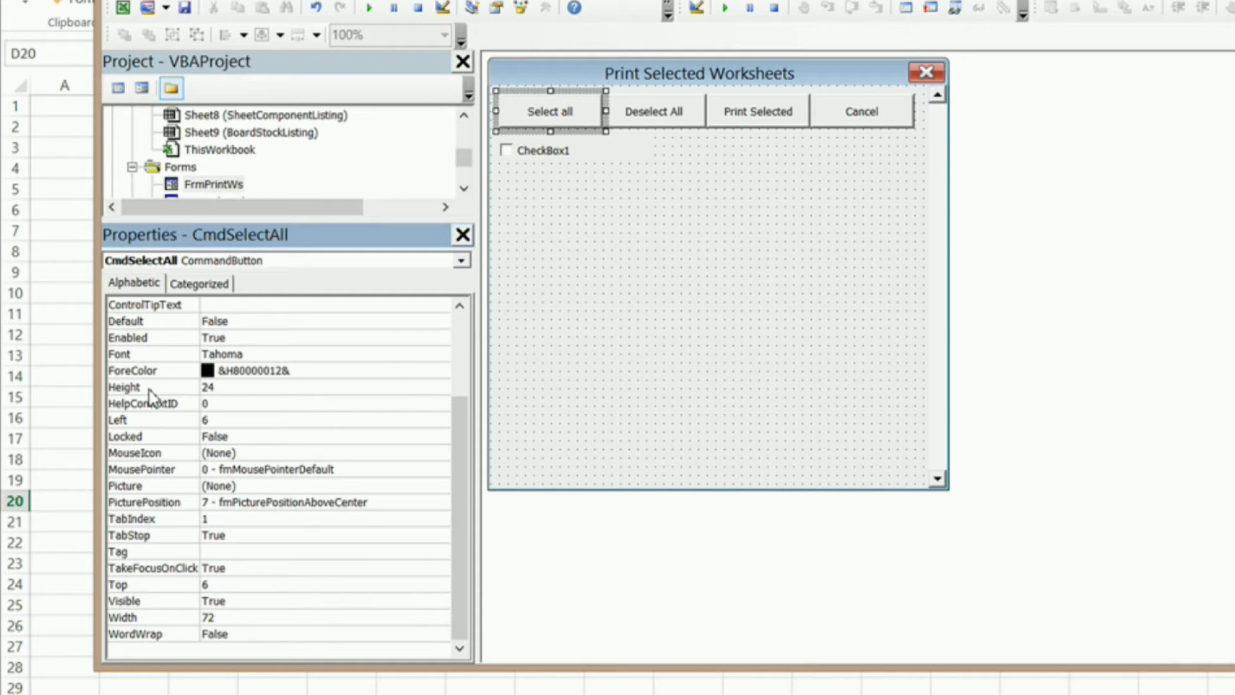
click(220, 388)
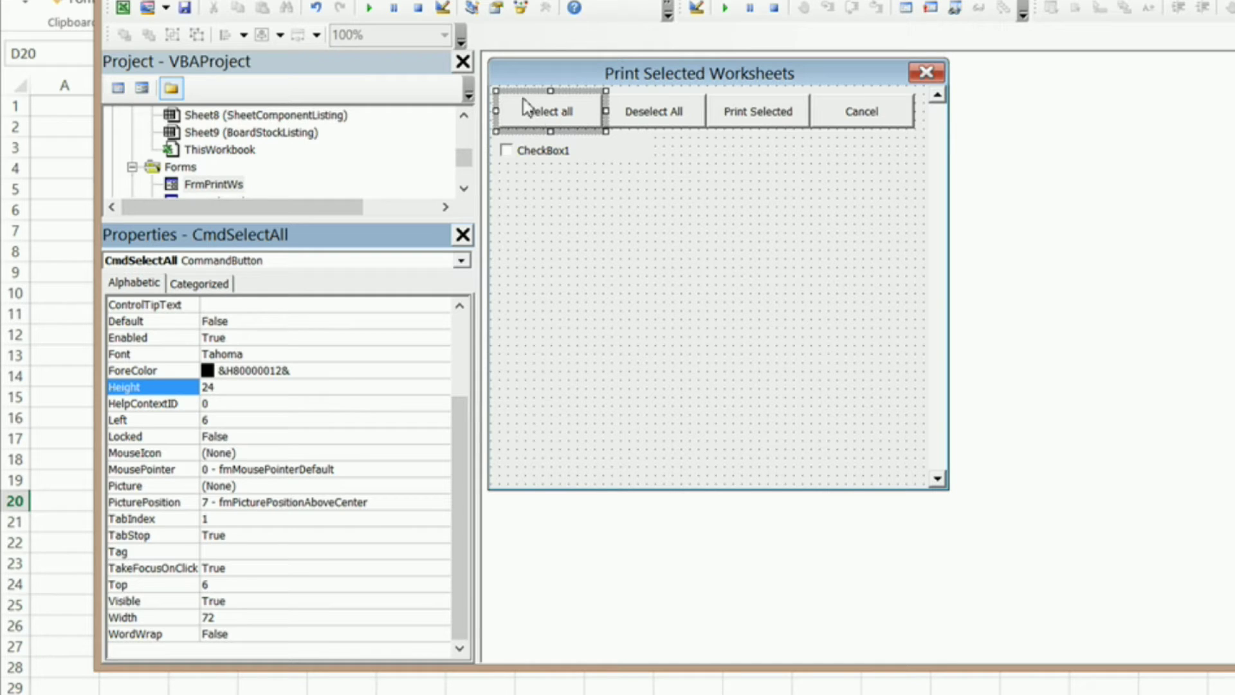
click(540, 151)
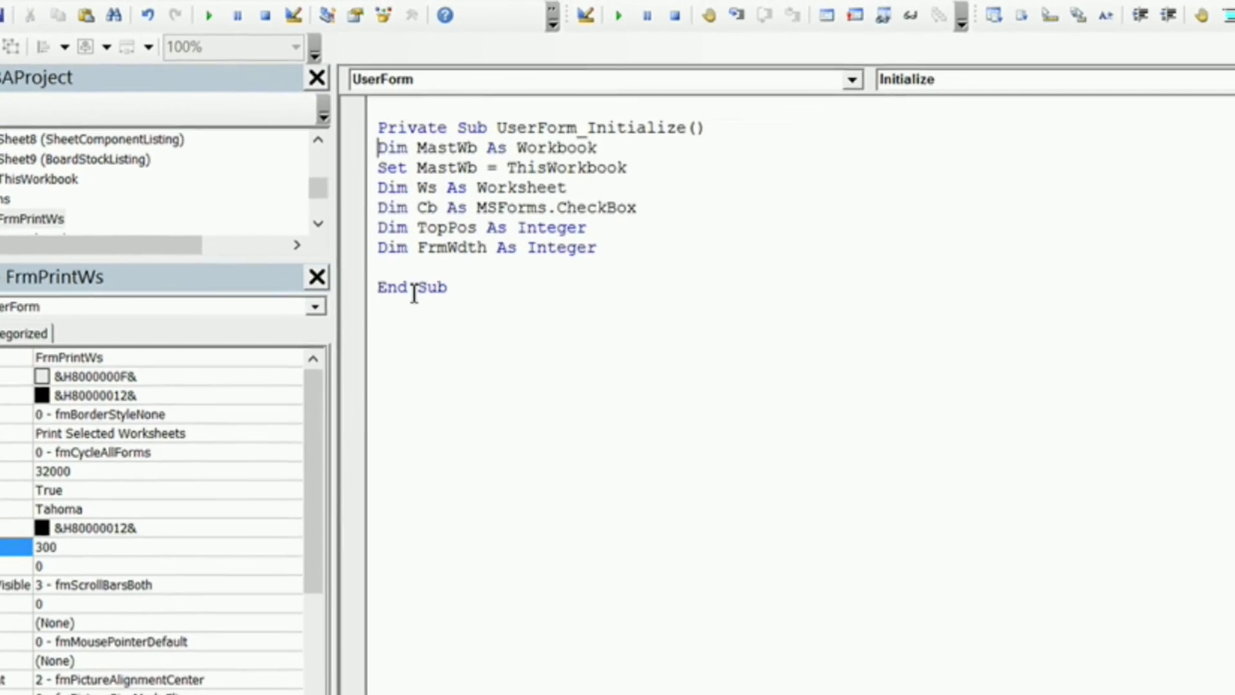
Add TopPos = 36 and FrmWdth = 320 lines above End Sub
click(386, 269)
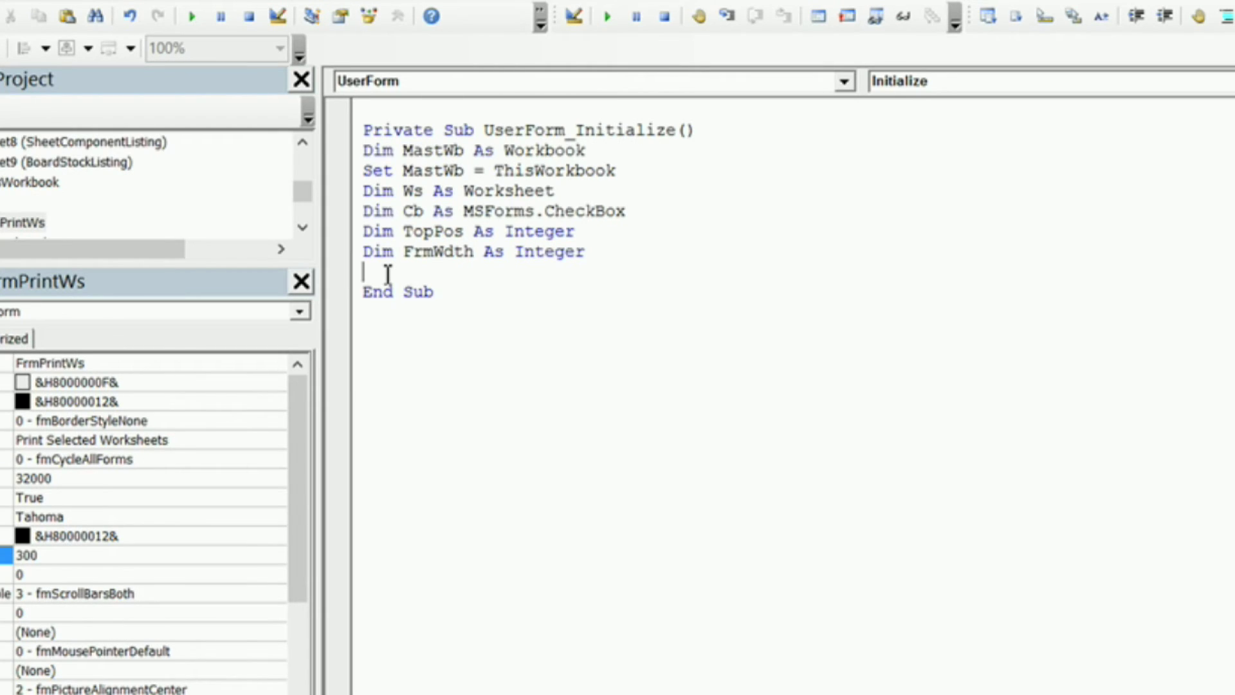
key(Return)
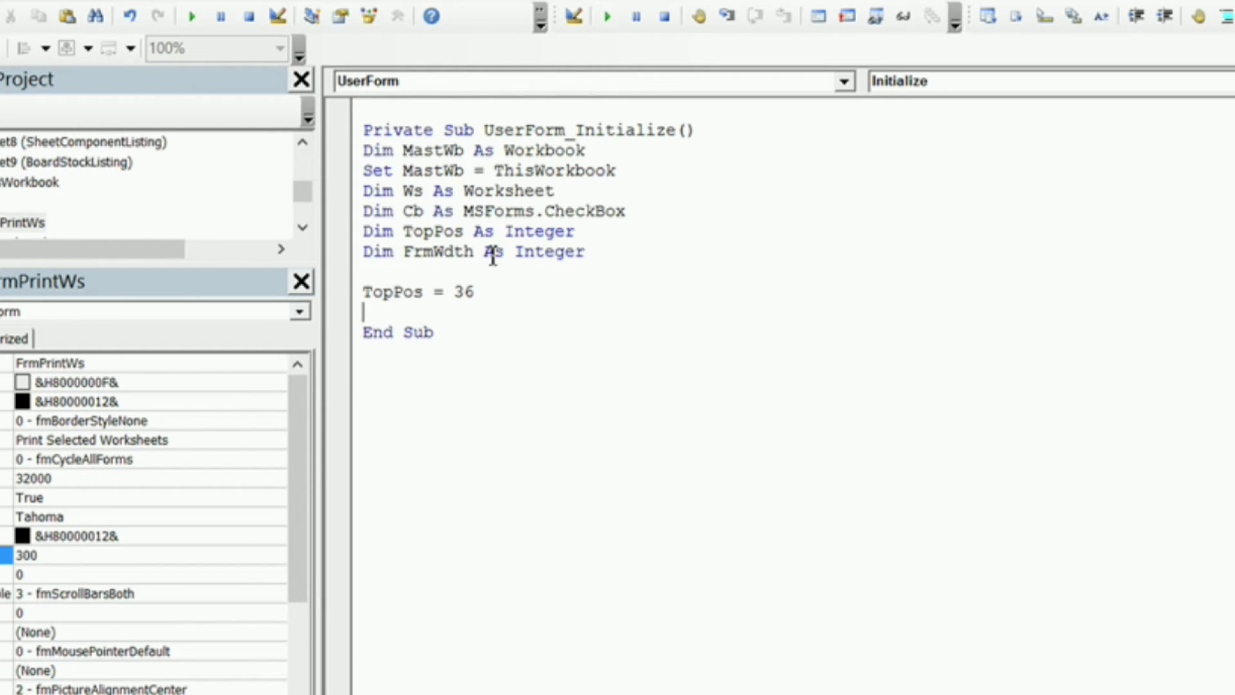
double_click(22, 222)
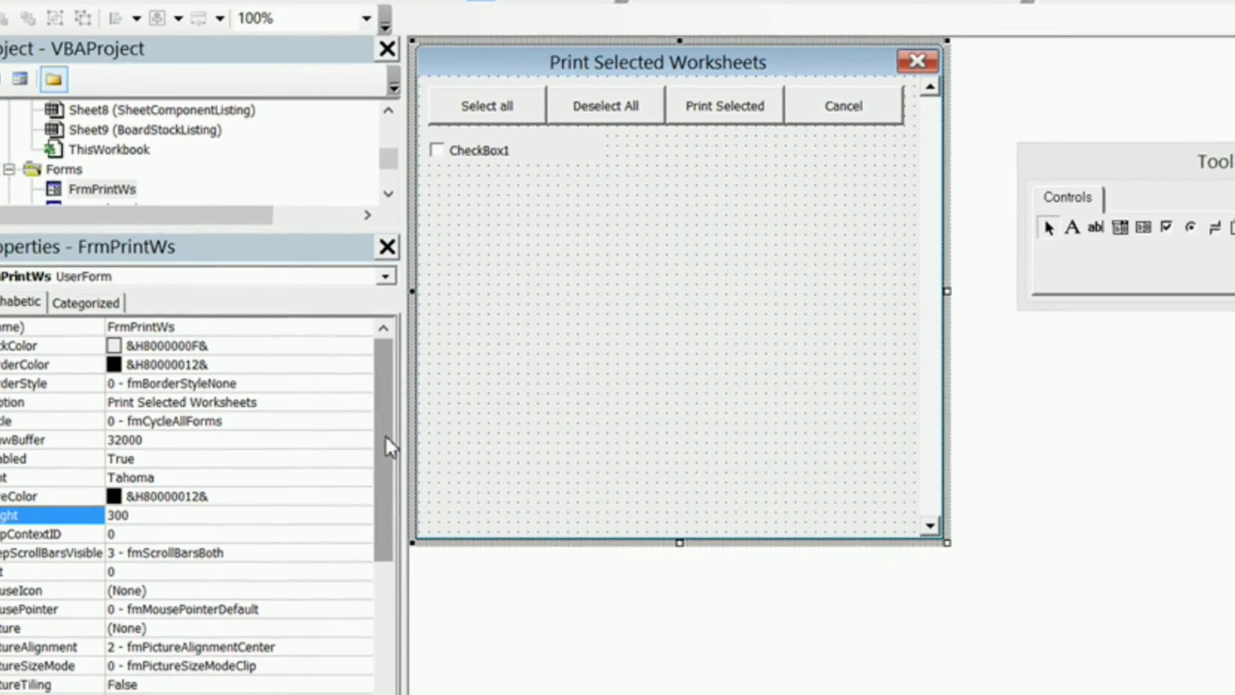
drag(385, 443, 385, 560)
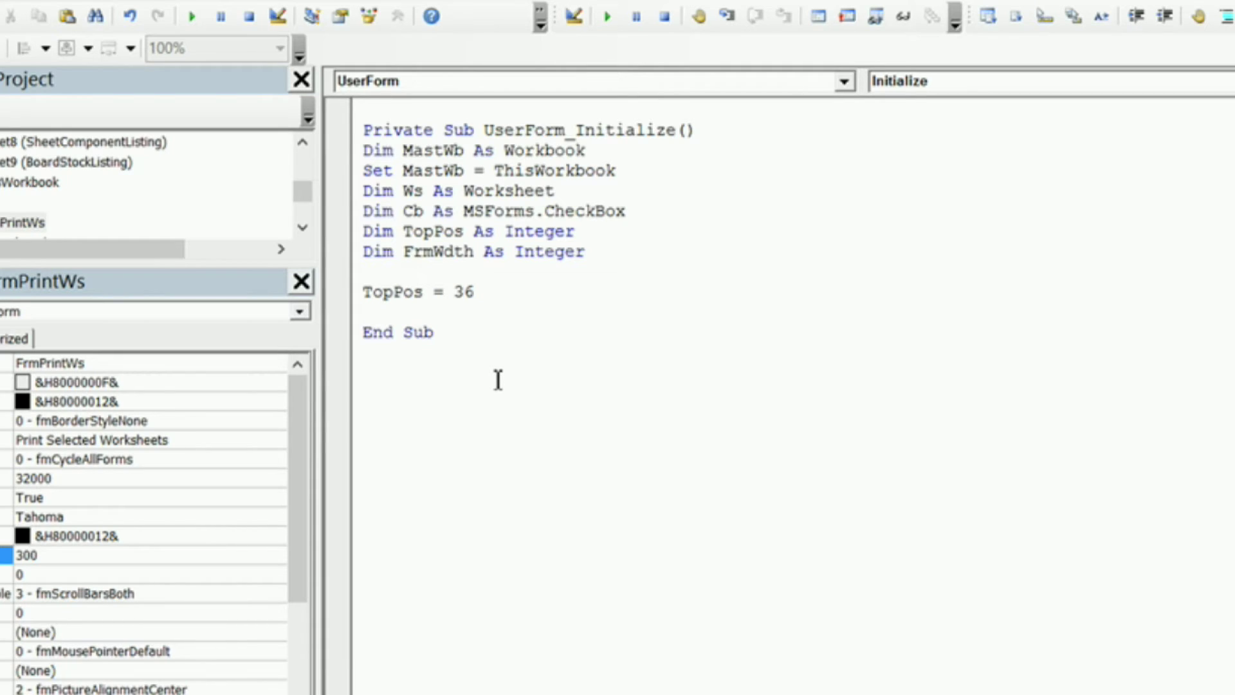
text(Frmwdt)
text(h=)
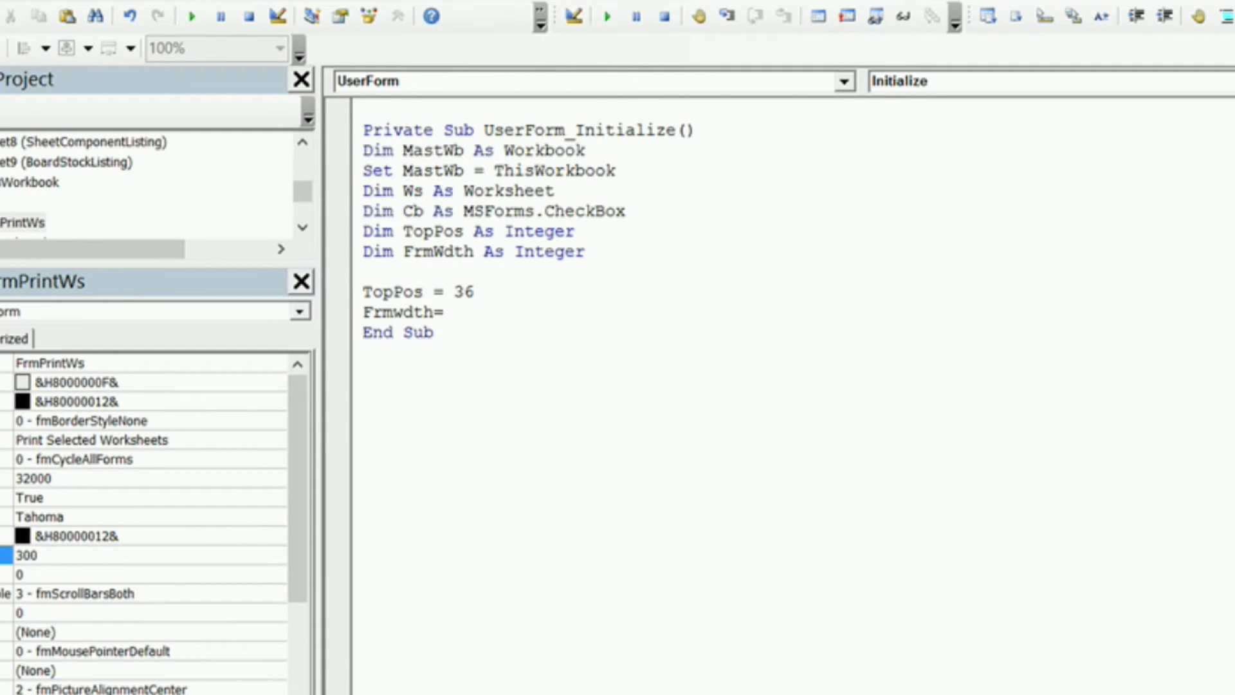
text(320)
key(Return)
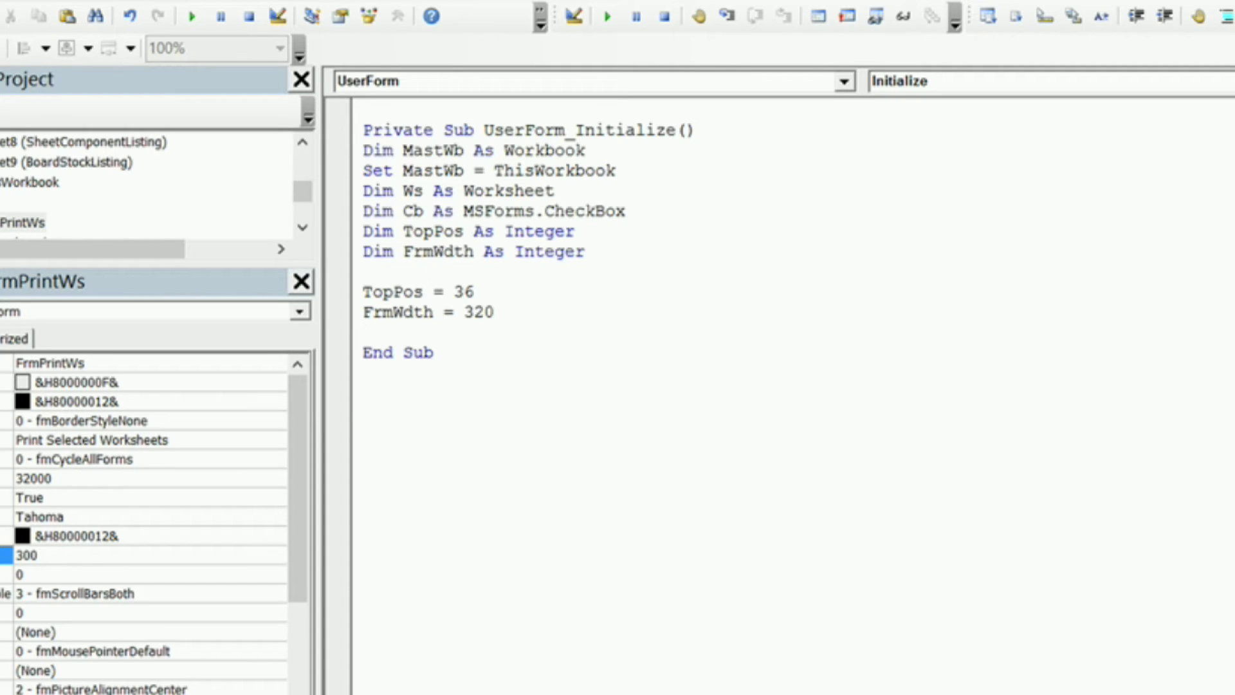
key(Return)
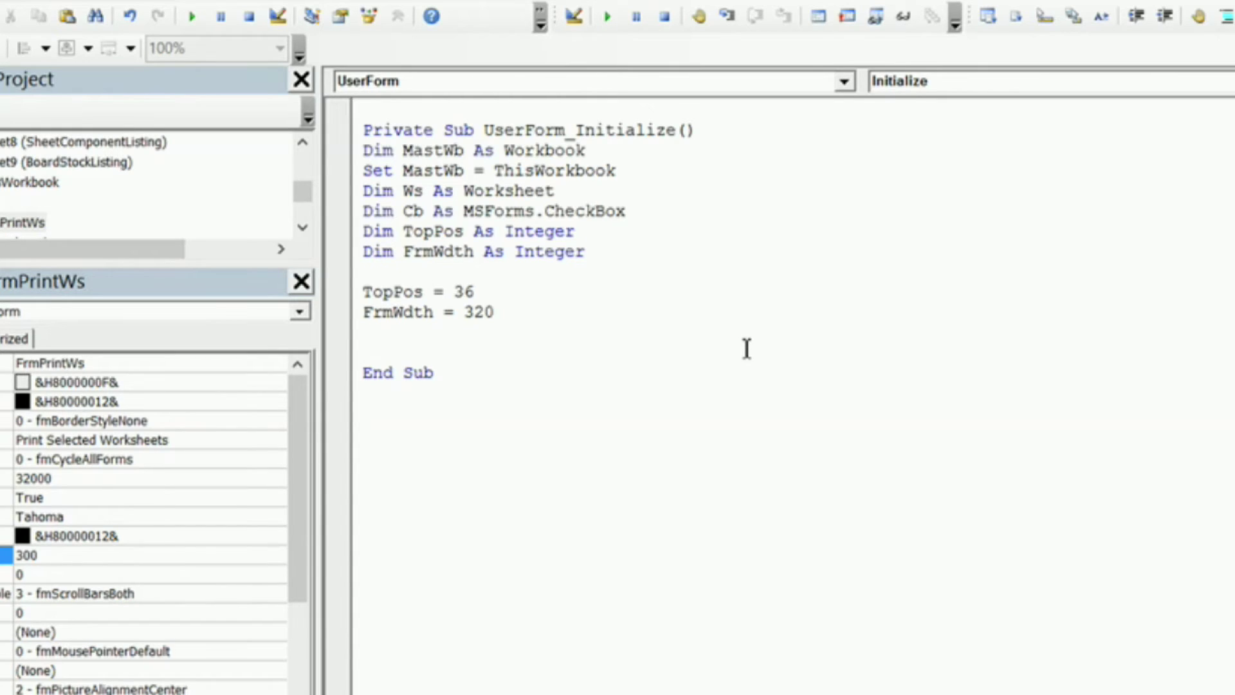
text(for each ws in mastwb.)
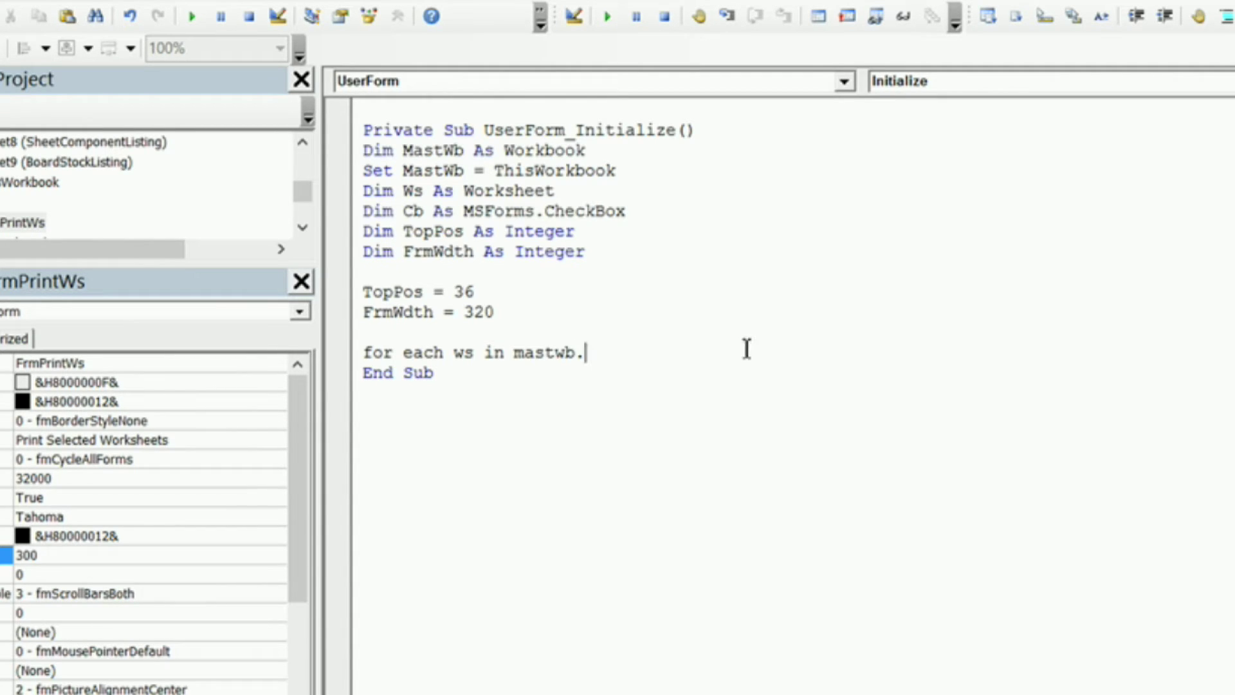
text(worksheets)
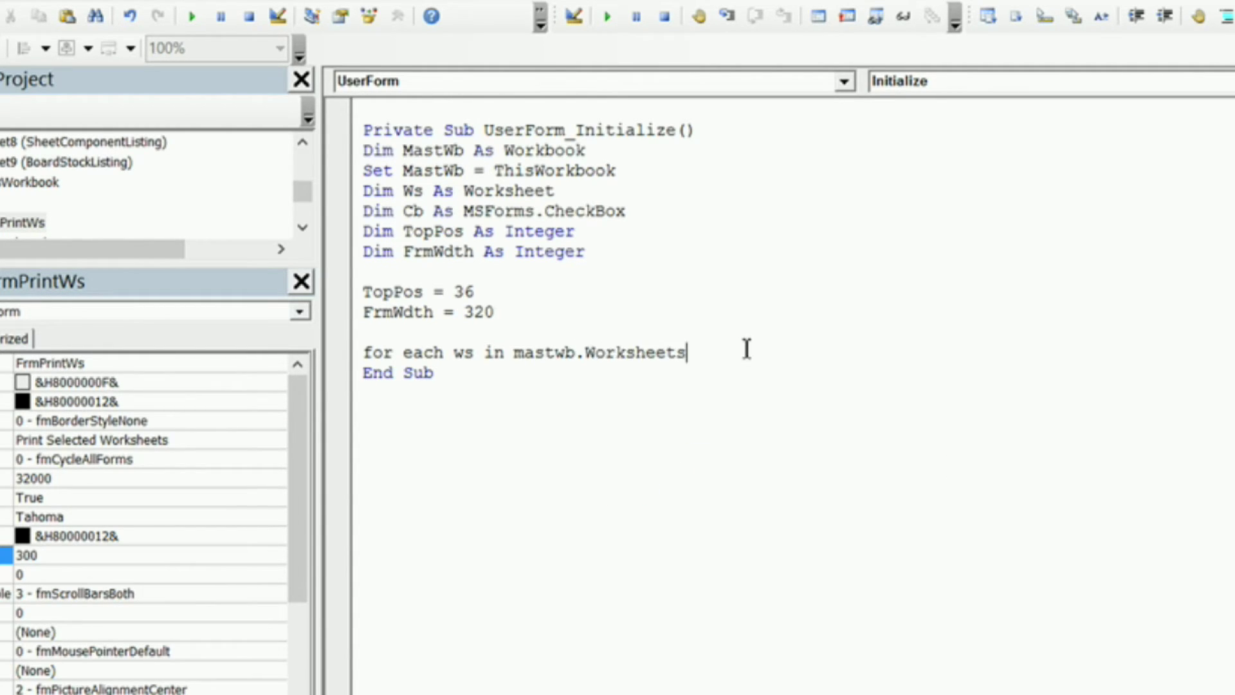
Write the For Each worksheet loop and close it with Next Ws
click(375, 353)
key(Tab)
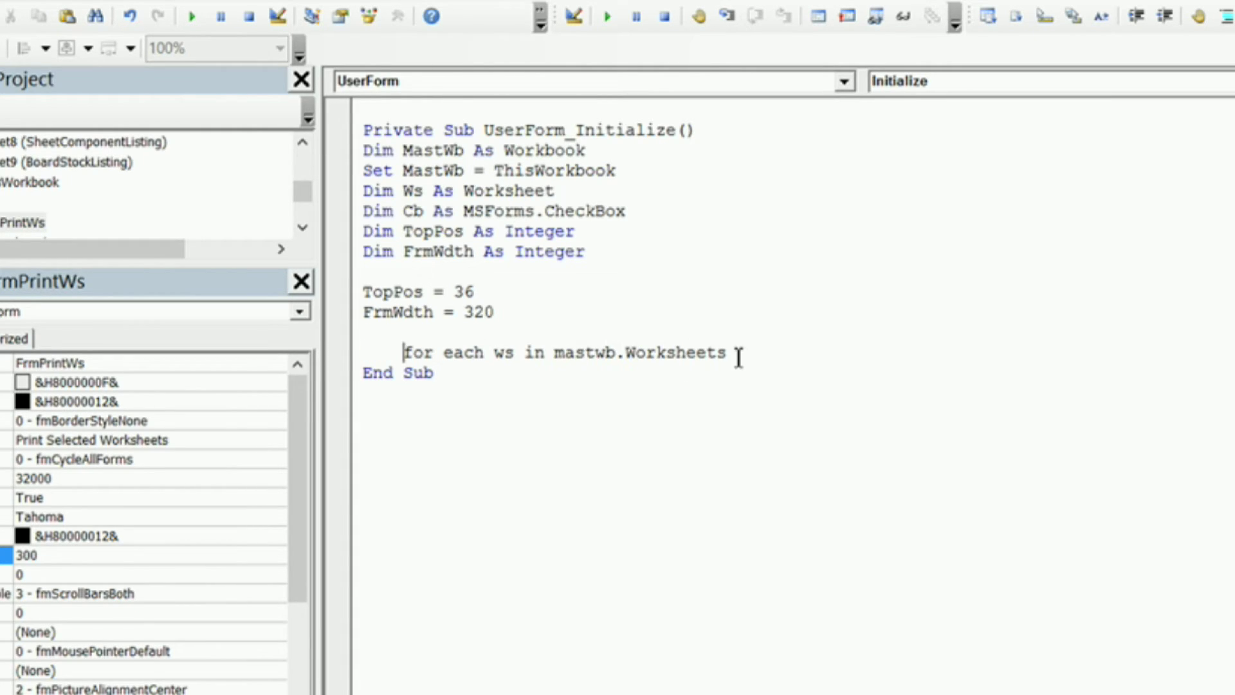
click(730, 354)
key(Return)
key(Return)
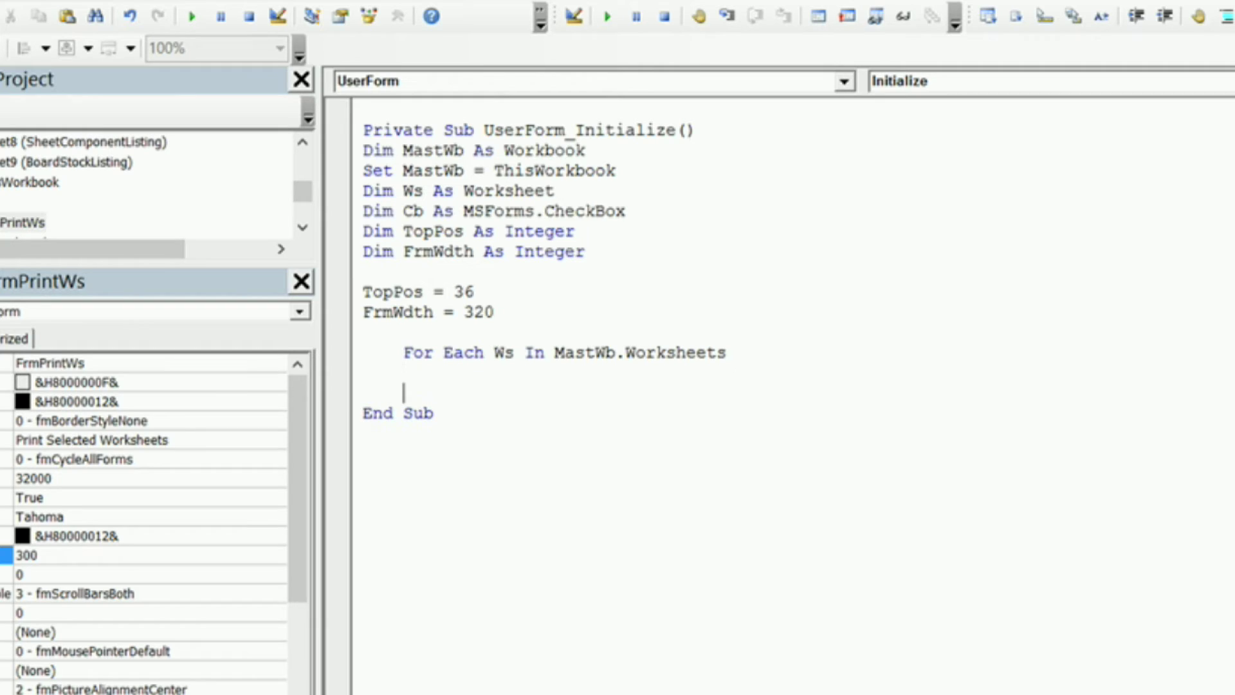
text(next)
text( ws)
Inside the loop, add an If test for sheets not hidden and not named "Home"
click(506, 375)
text(if)
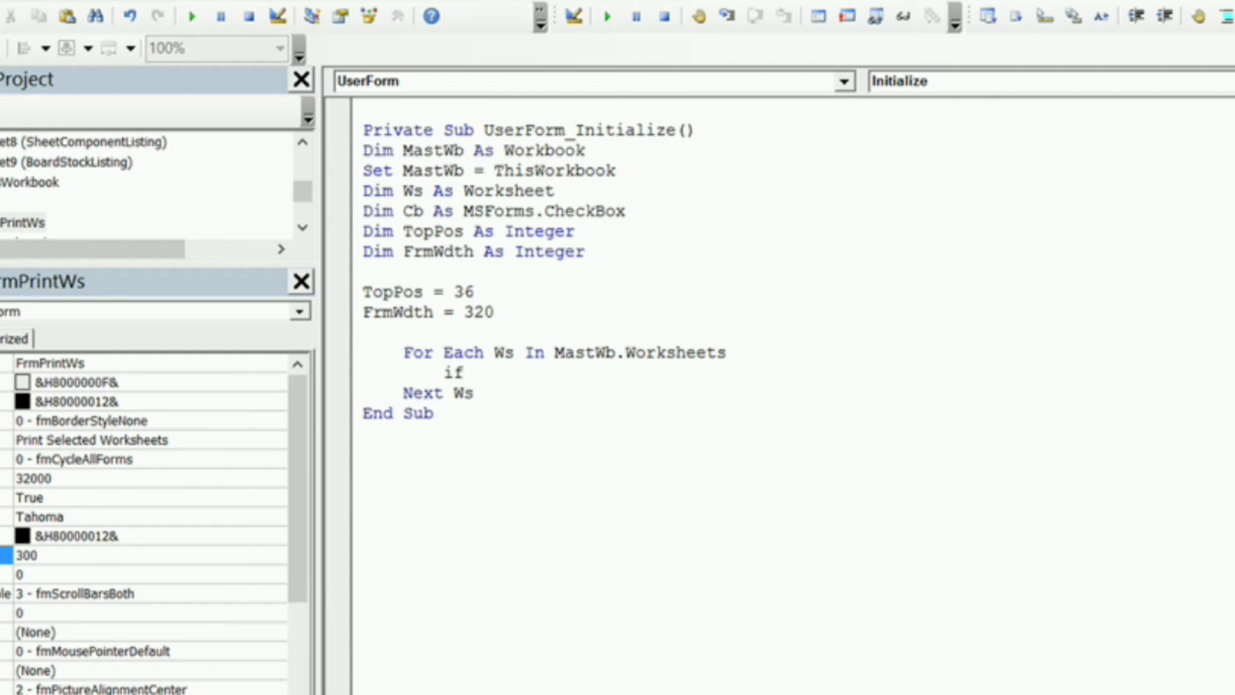
text( ws.v)
key(Tab)
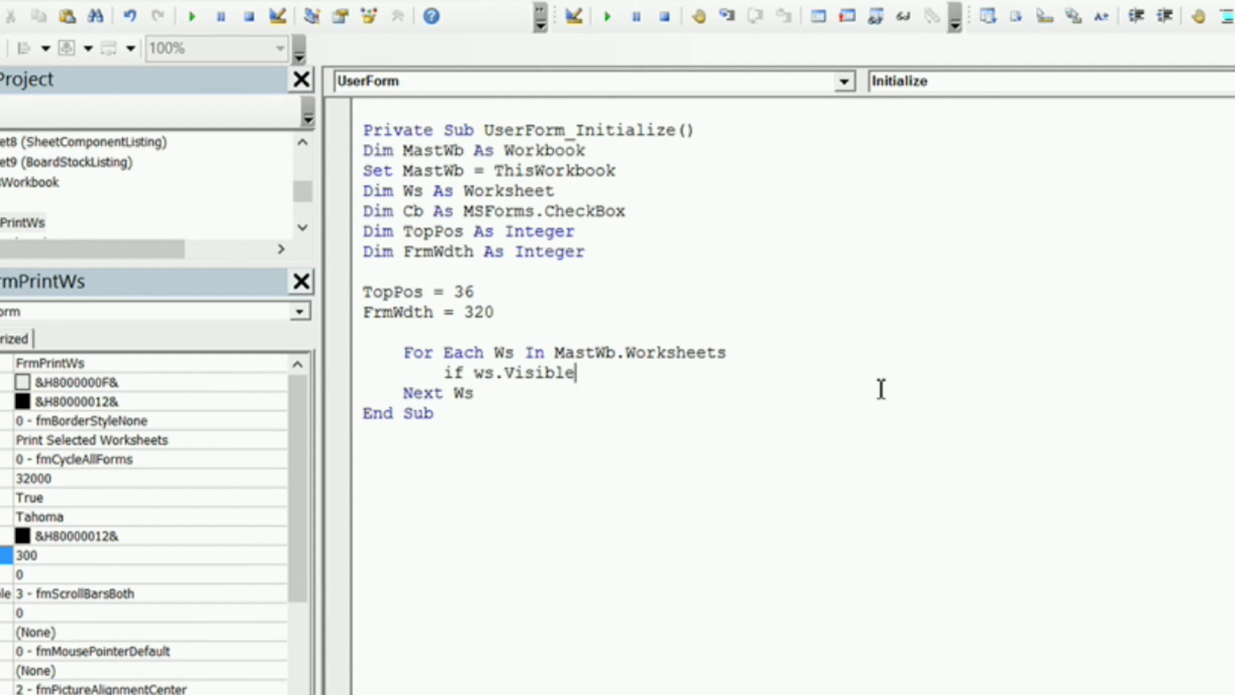
text(<>)
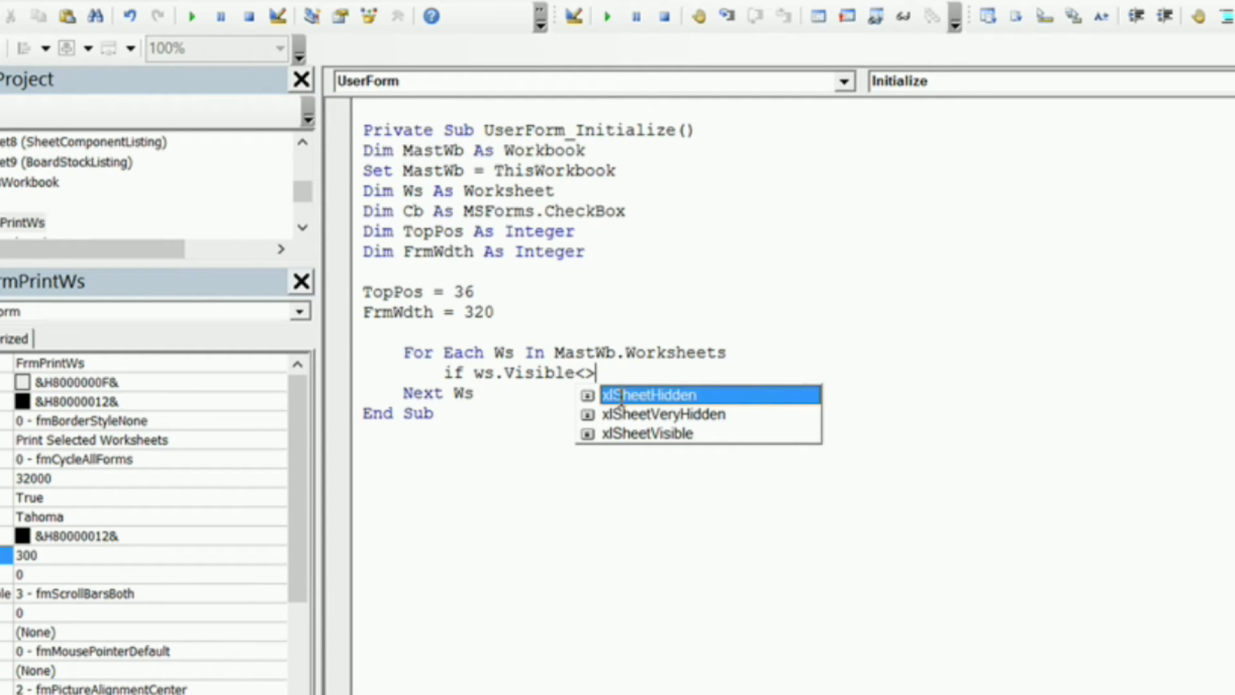
double_click(648, 395)
text(and )
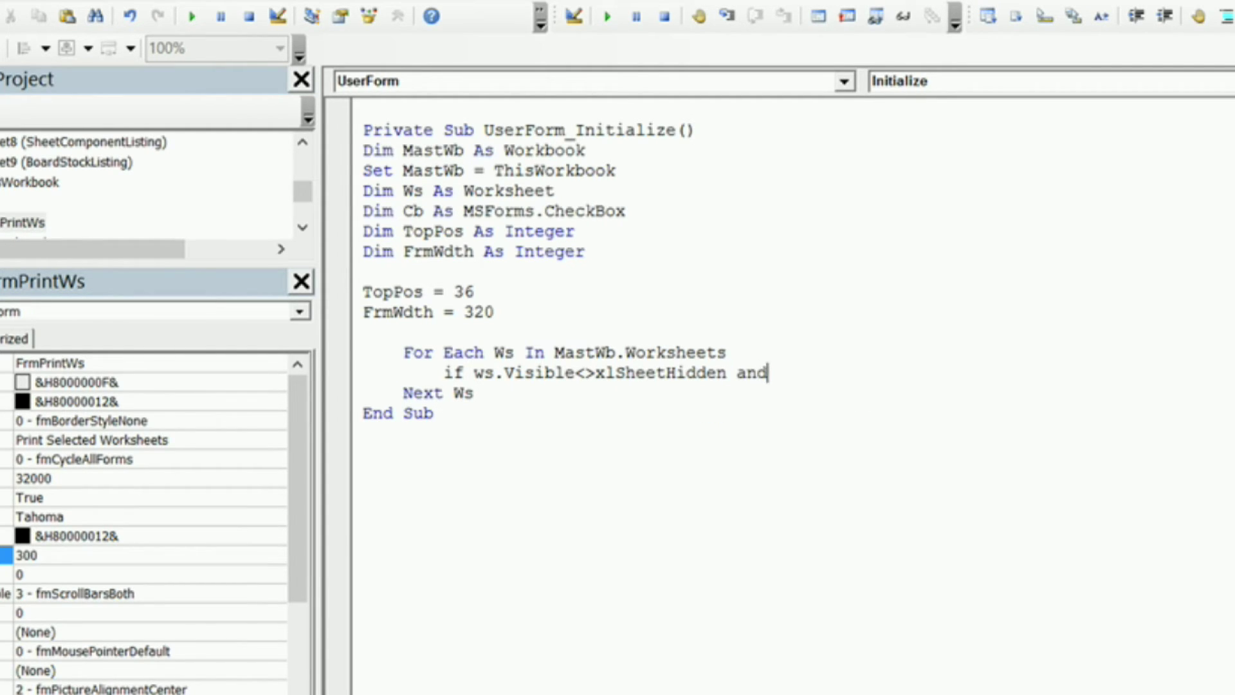
text(ws.)
text(na)
key(Tab)
text(<>()
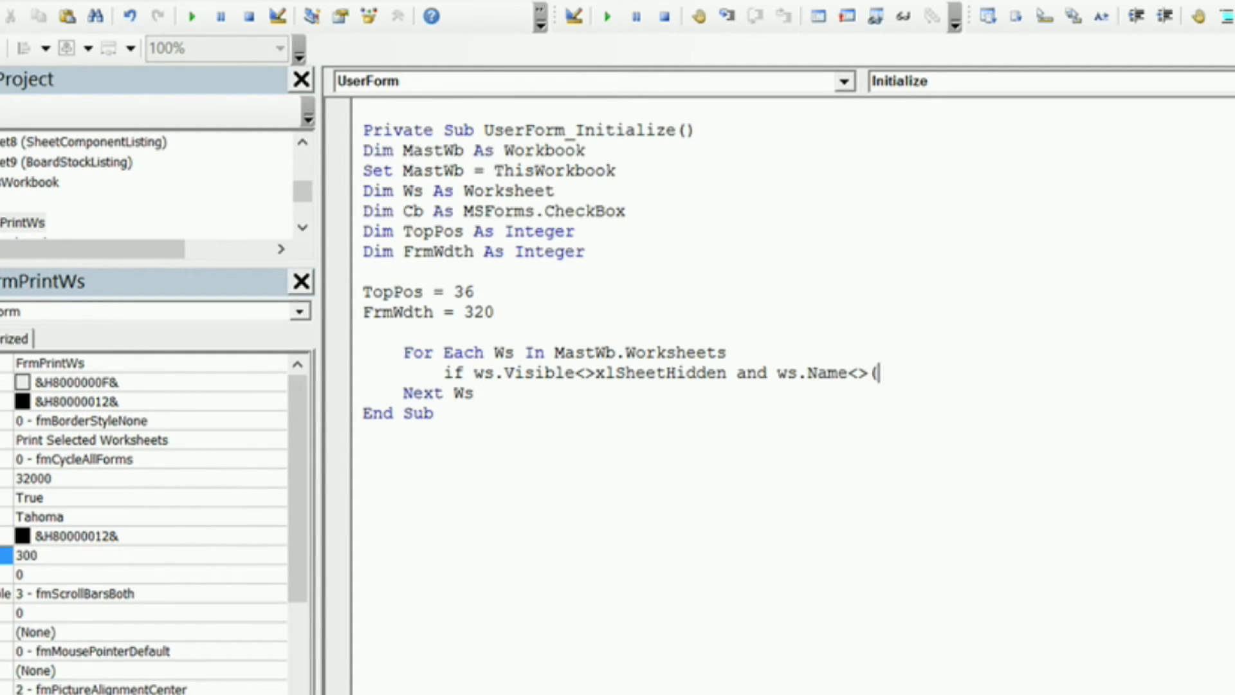
text("Home") the)
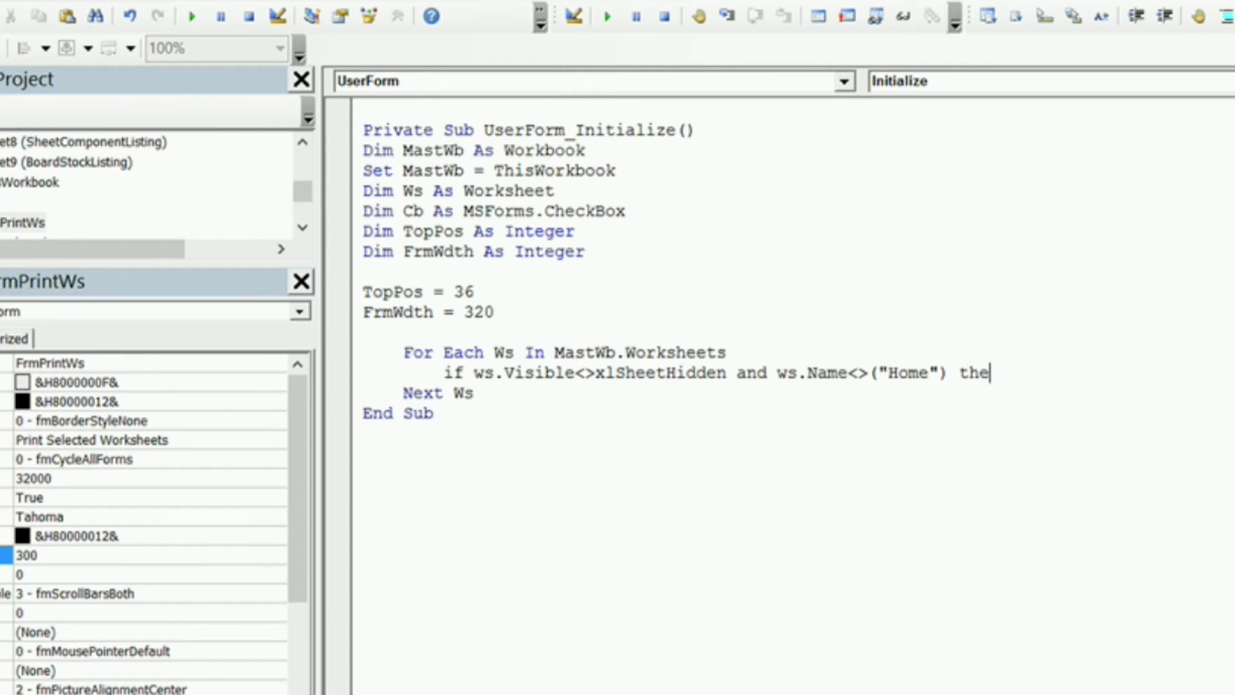
text(n)
key(Return)
key(Return)
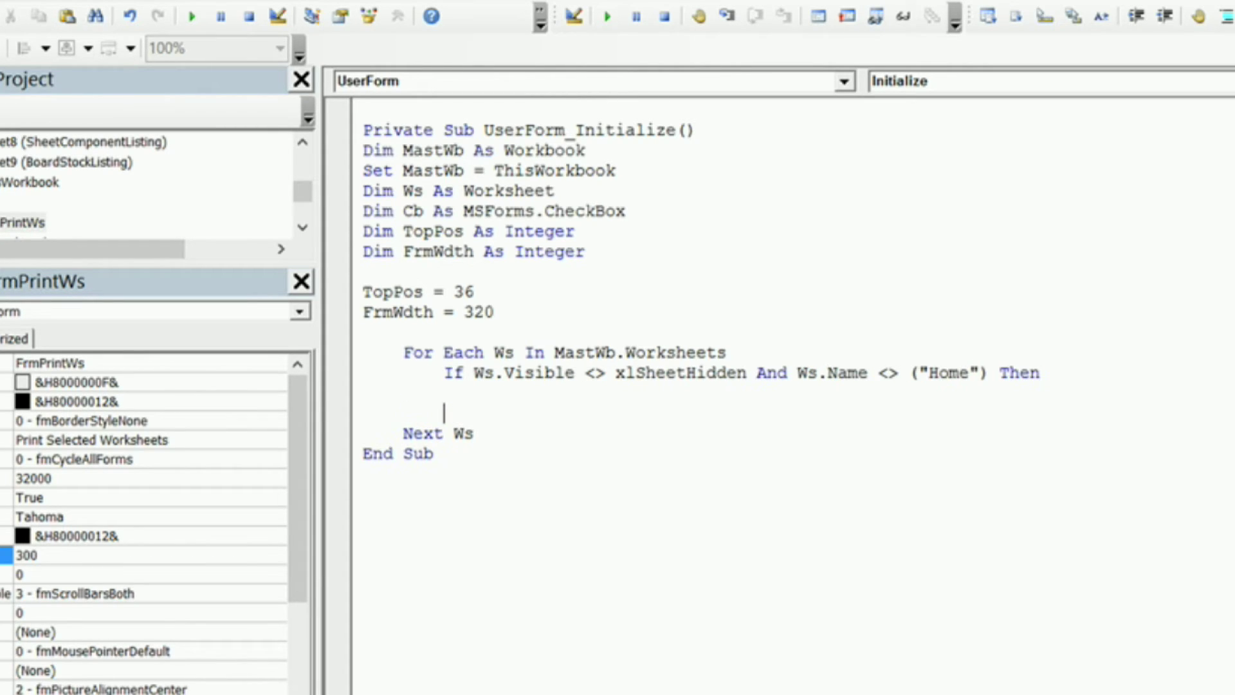
text(end if)
Inside the If block, add Set Cb = Me.Controls.Add("Forms.CheckBox.1")
click(517, 392)
text(set )
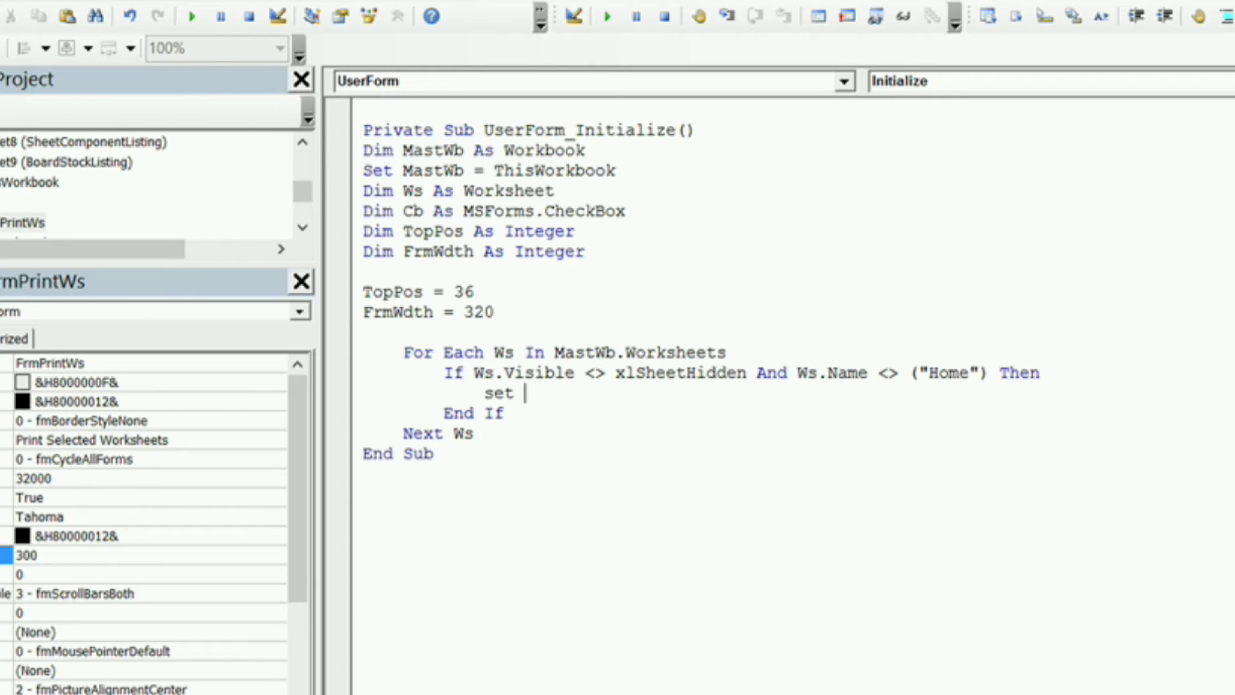
text(cb=)
text(me.co)
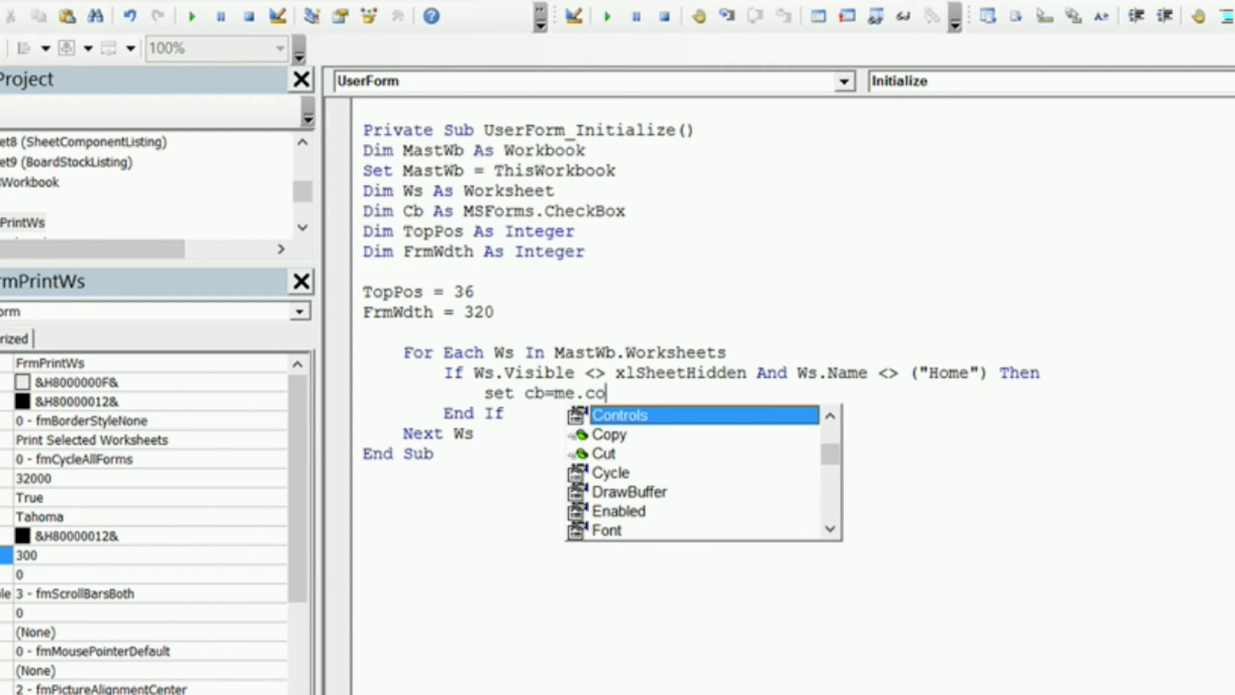
key(Tab)
text(.a)
key(Tab)
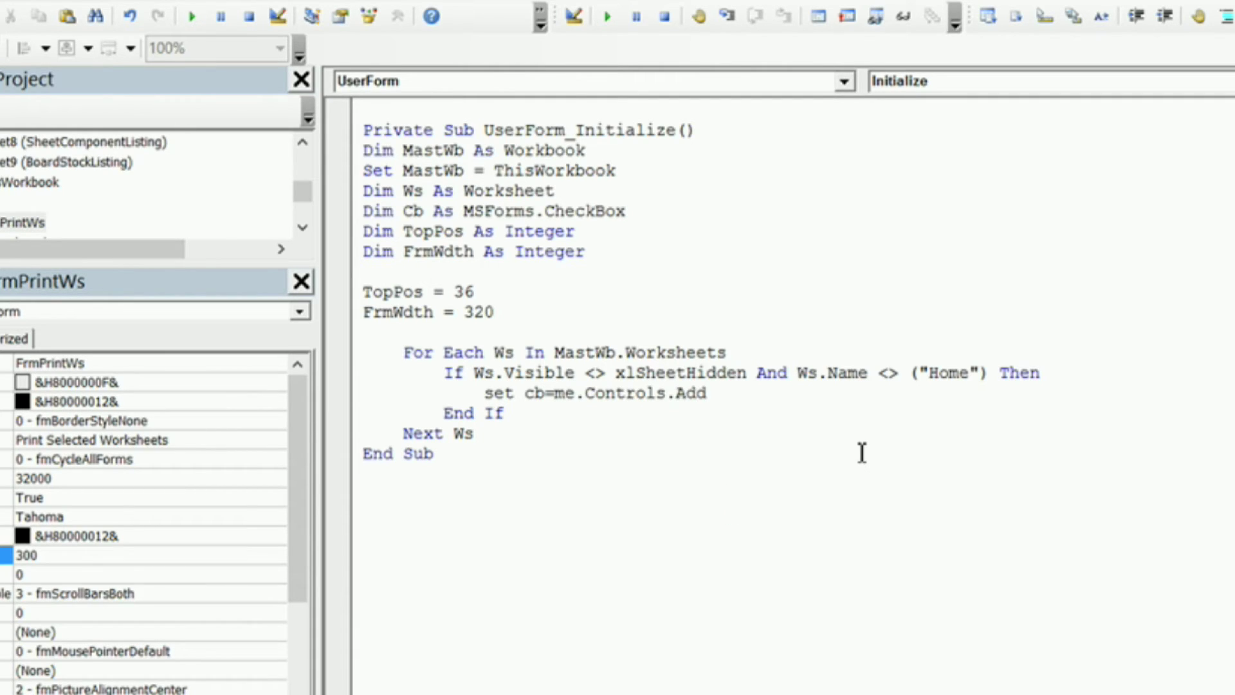
text(()
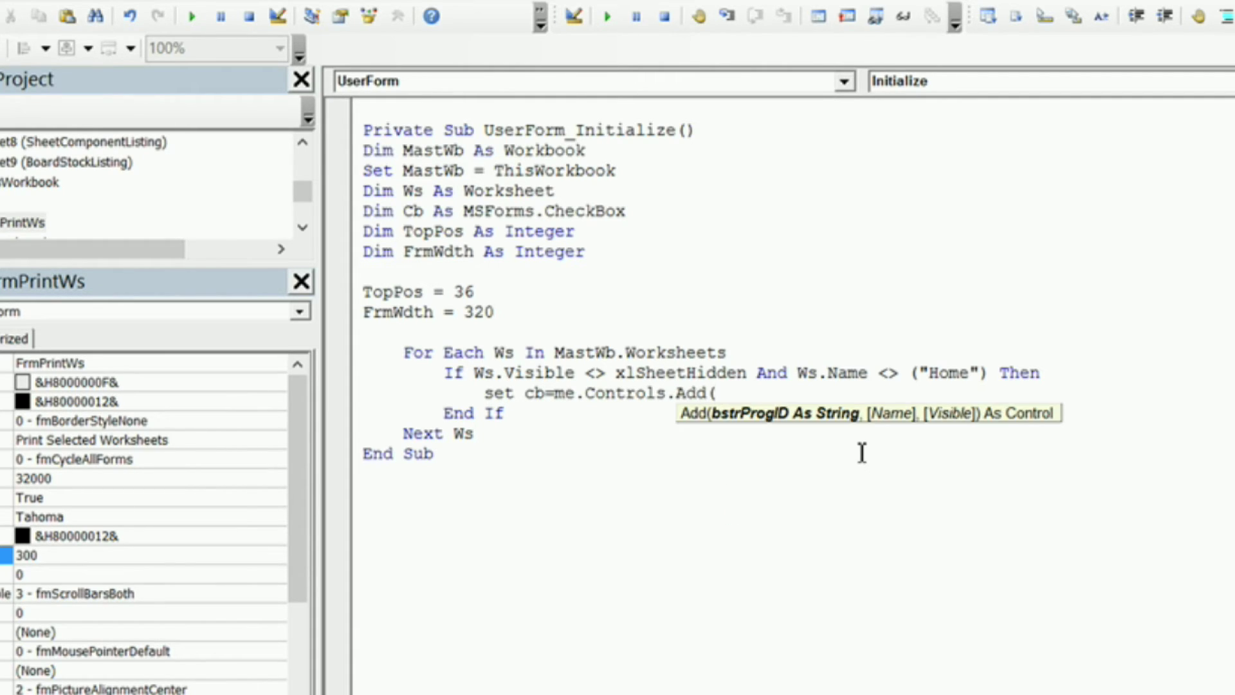
text(")
text(Forms.)
text(CheckBox)
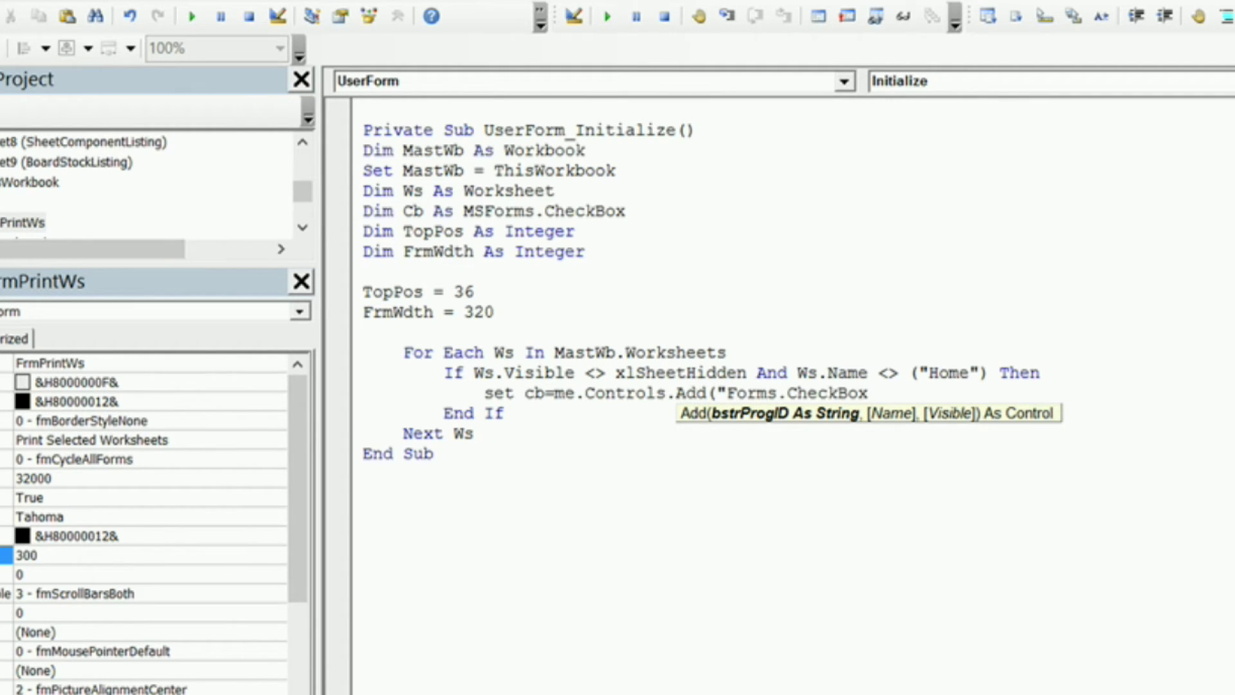
text(.1")
text())
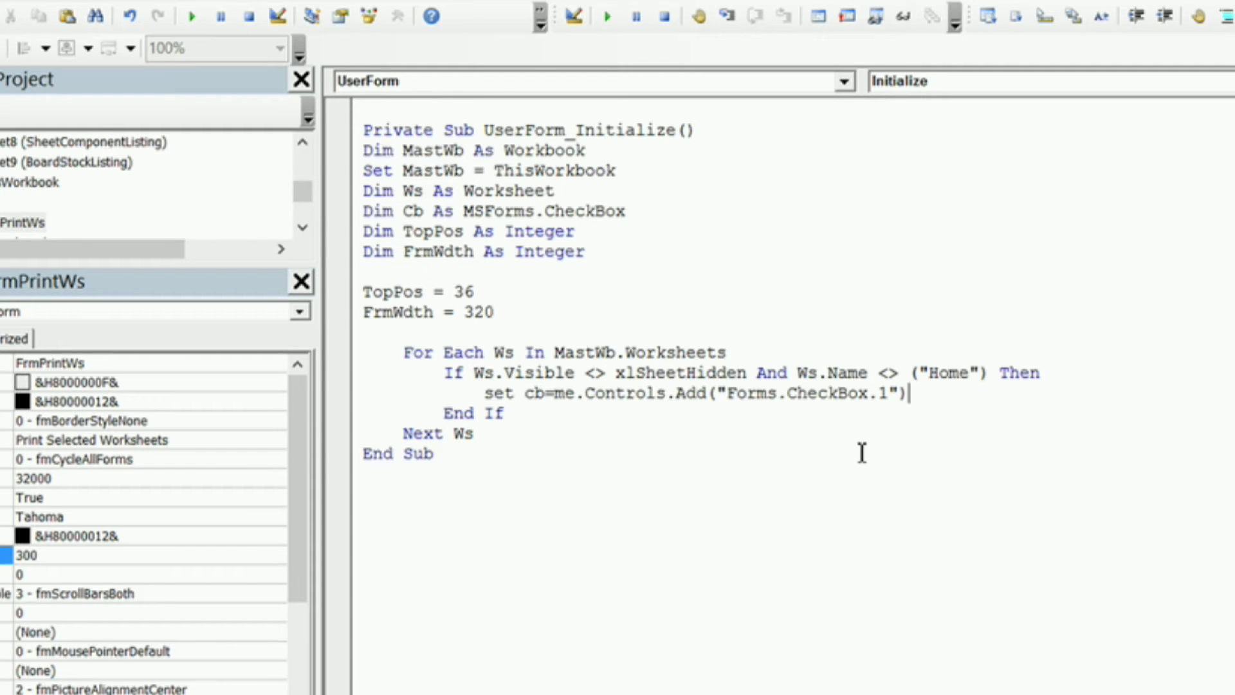
key(Return)
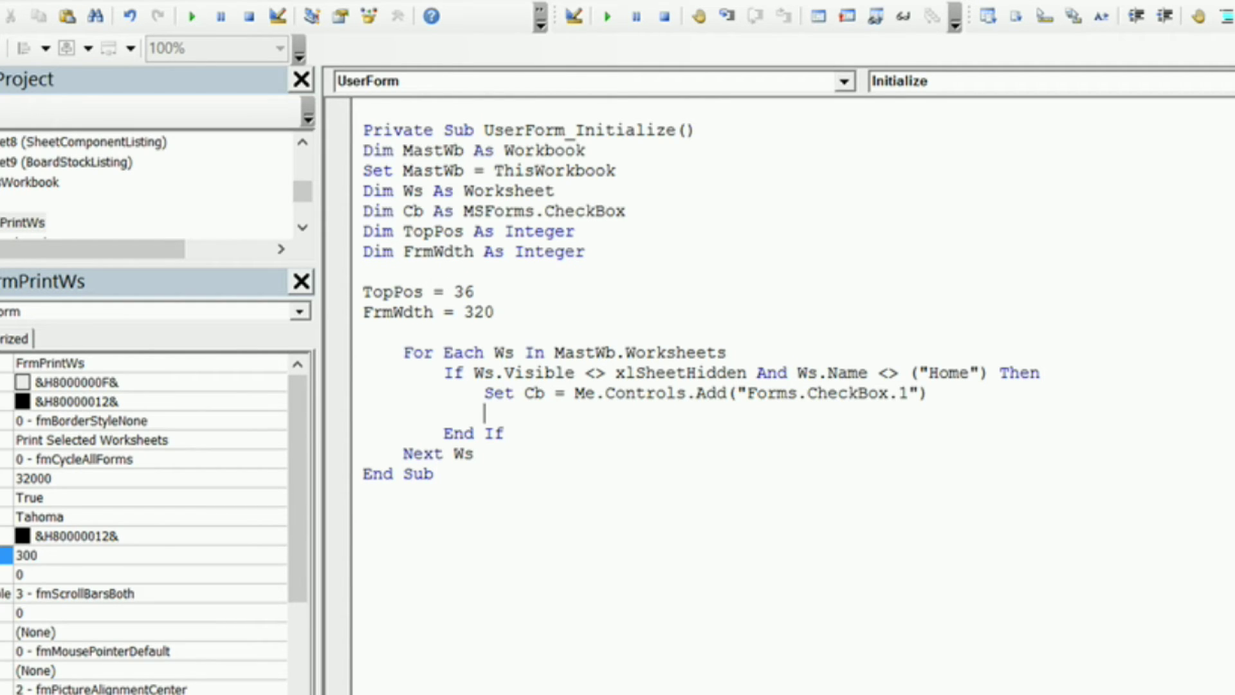
text(with )
text(cb)
Open a With Cb block setting .Caption = Ws.Name and .Left = 6
key(Return)
key(Return)
text(end with)
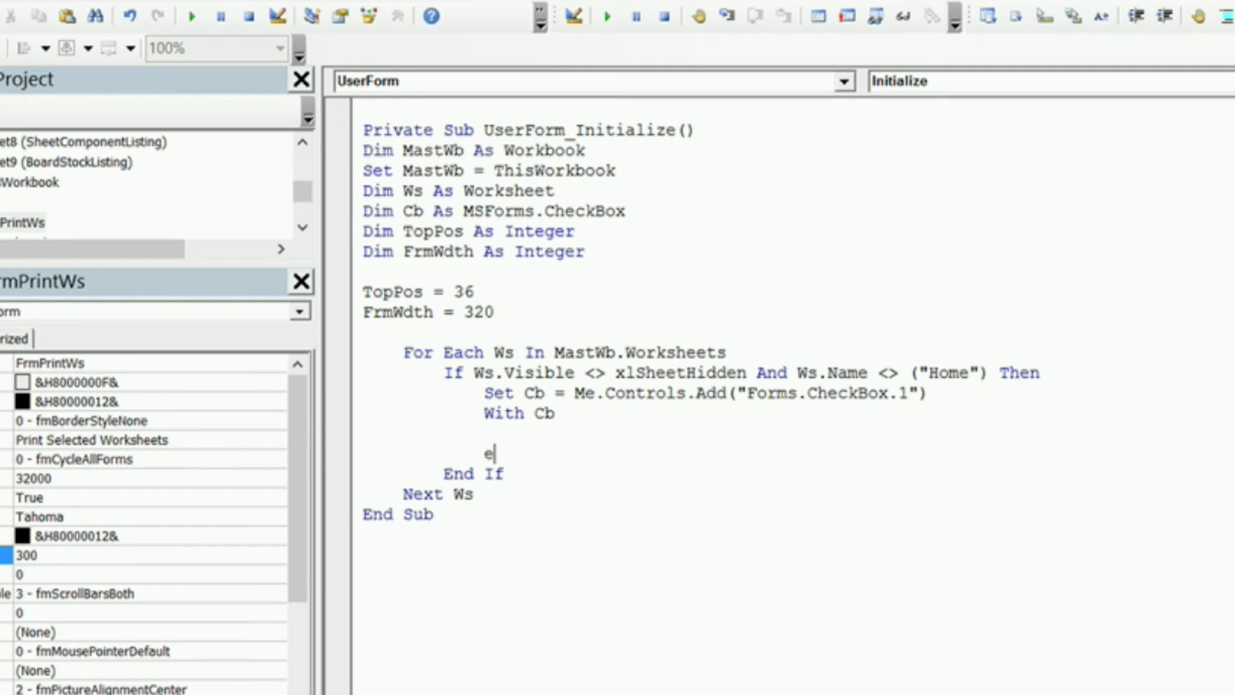
key(Up)
text(.ca)
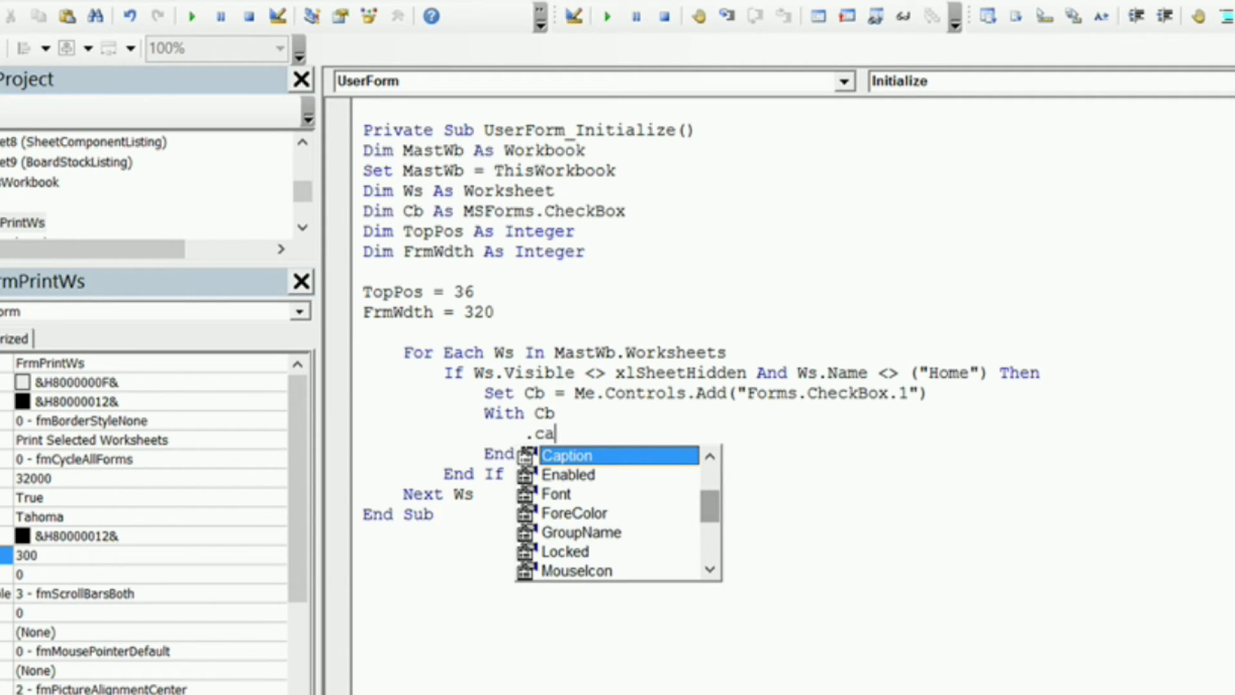
key(Tab)
text(=)
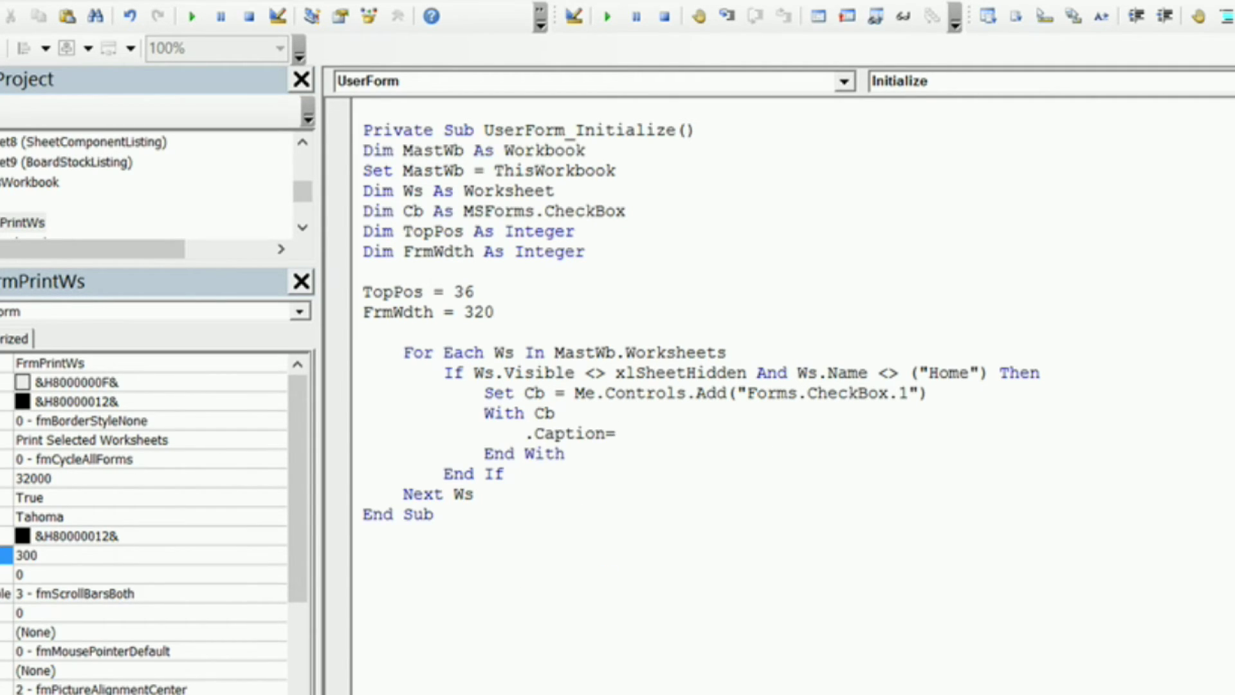
text(ws.)
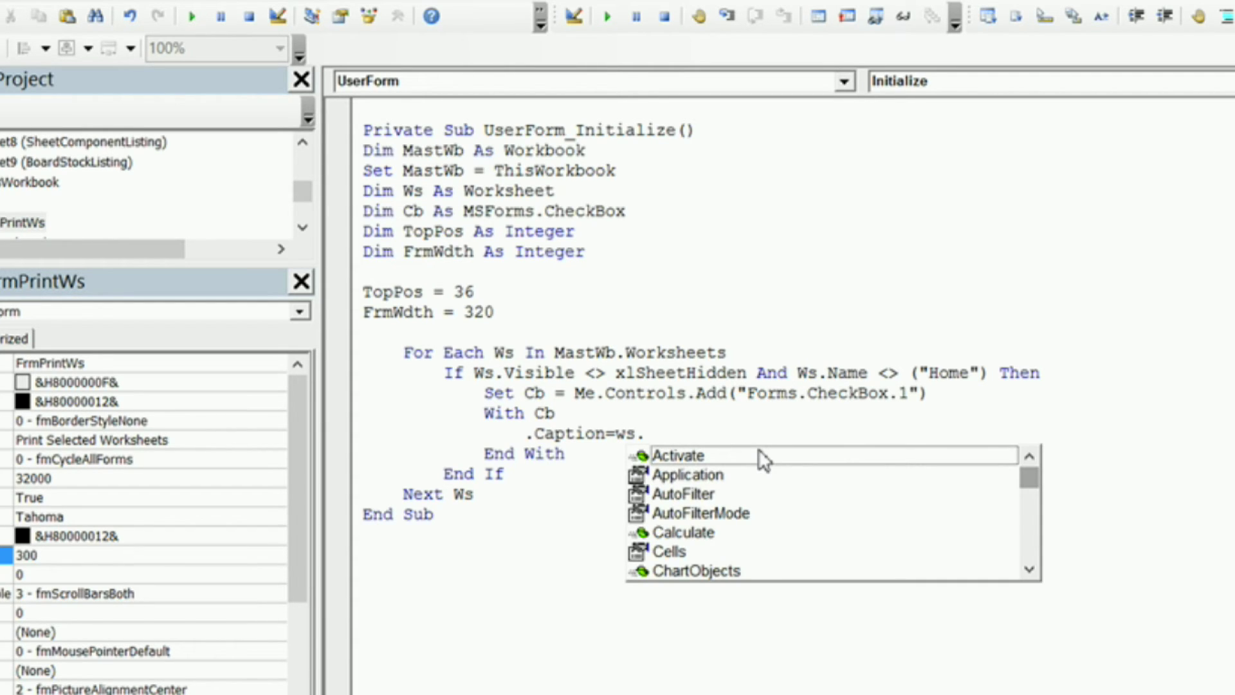
text(n)
key(Return)
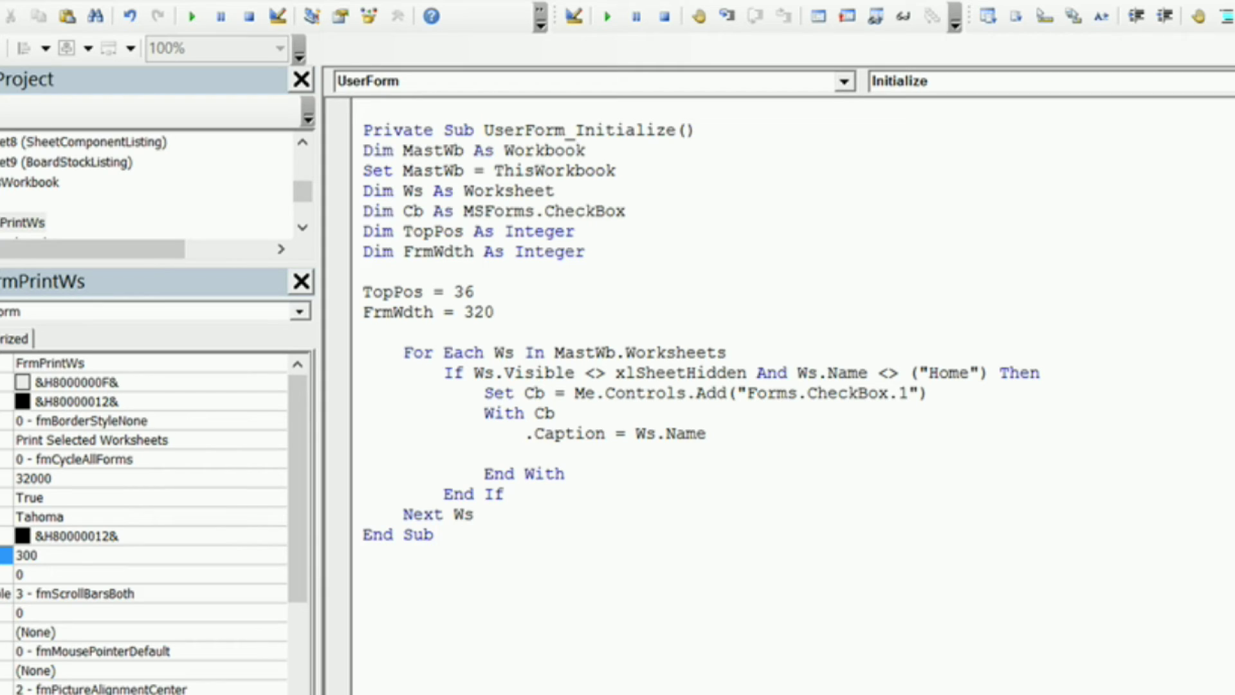
text(.left)
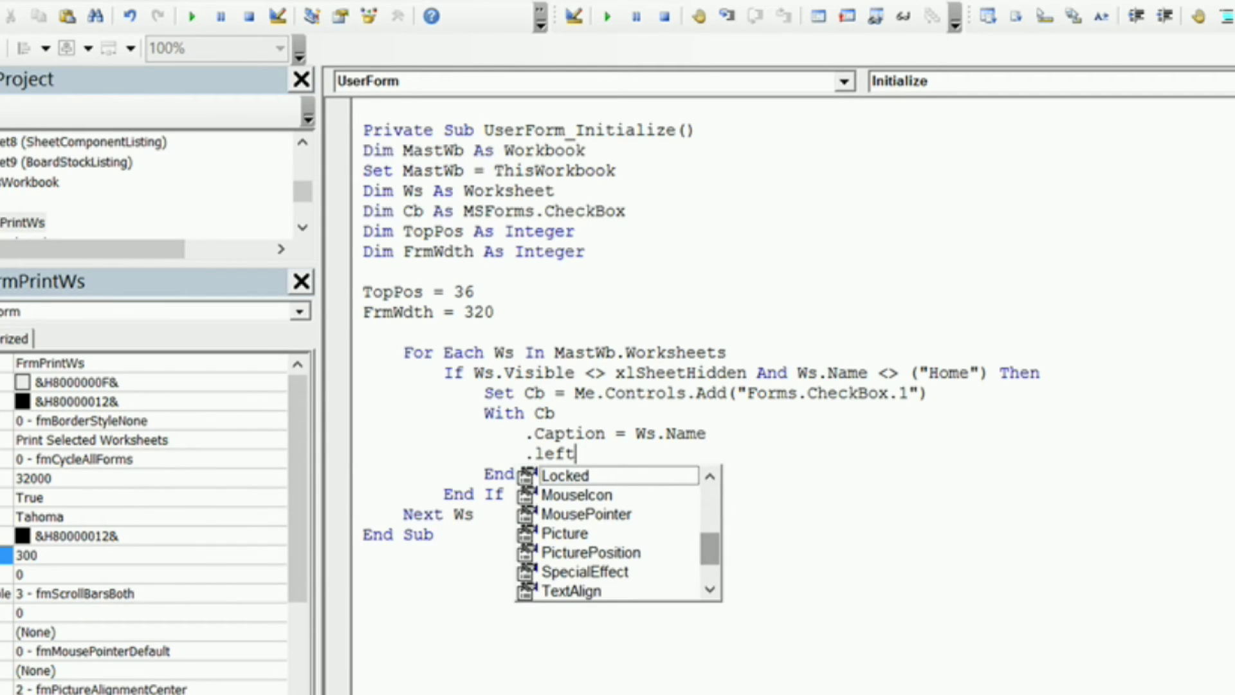
text(=6)
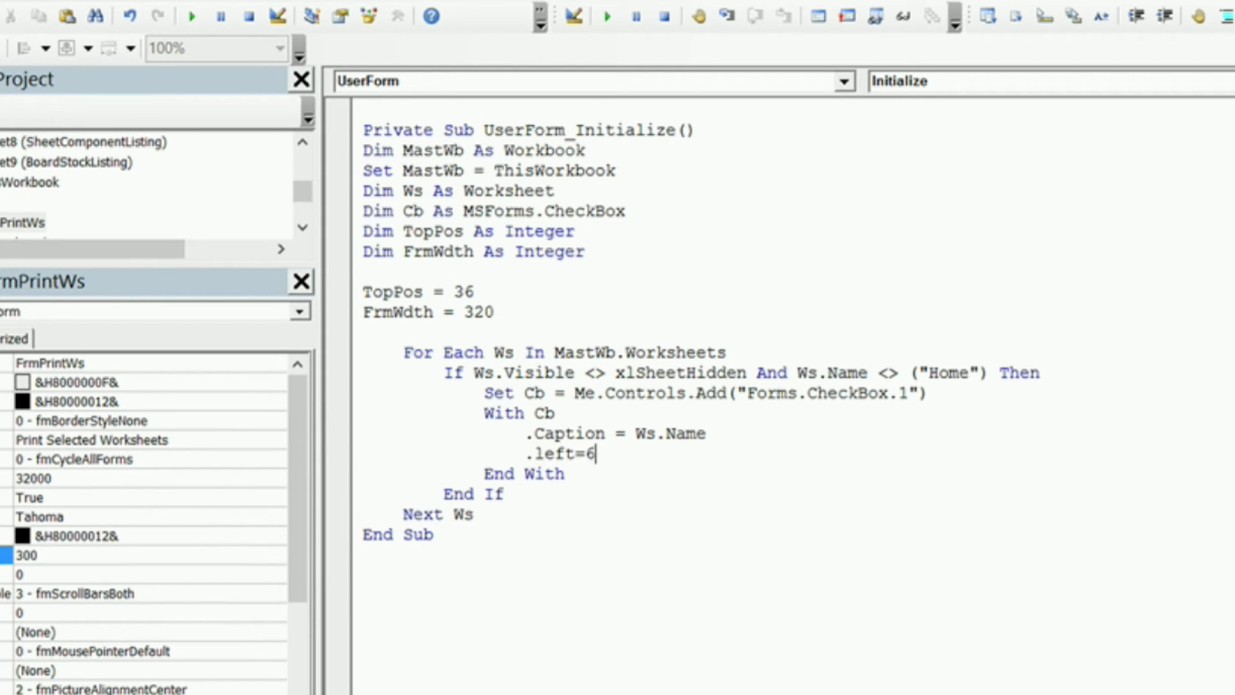
key(Return)
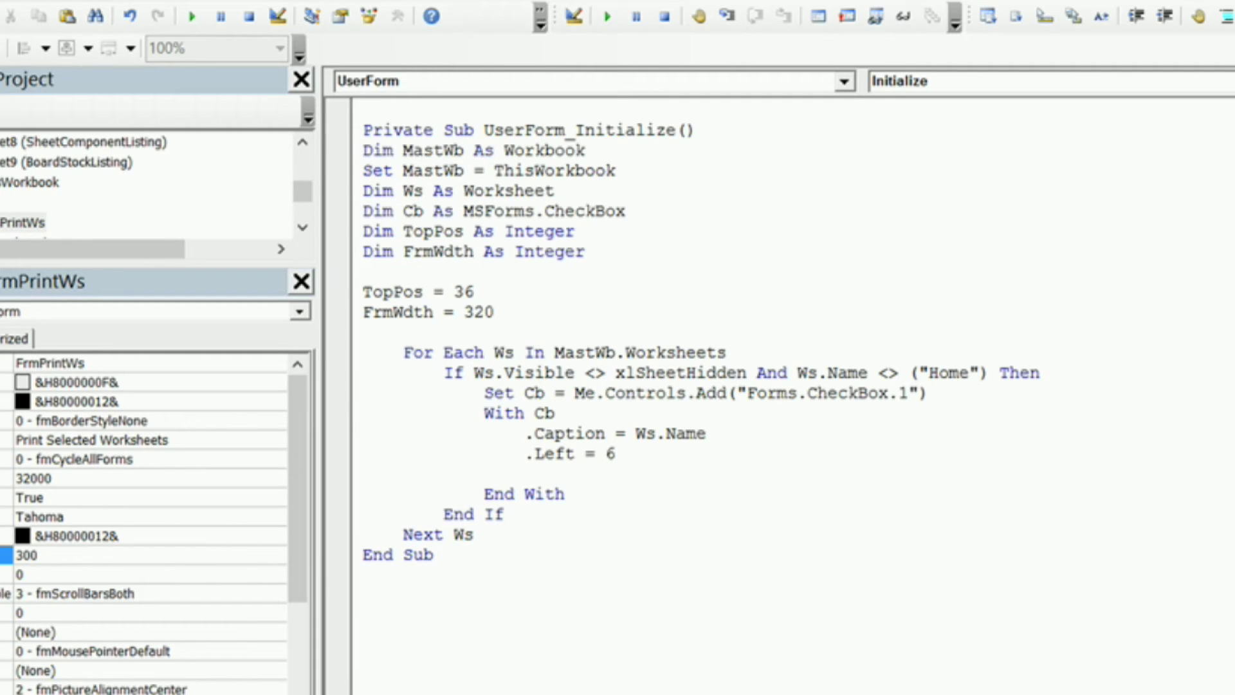
text(.top)
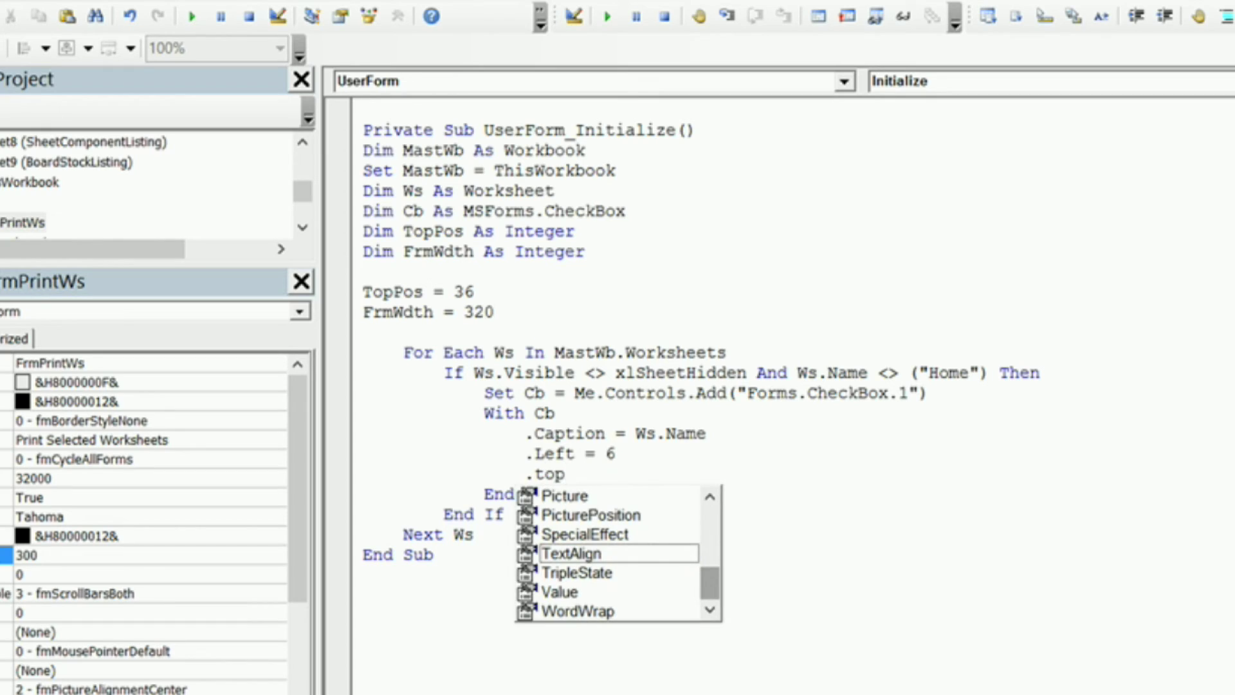
text(=)
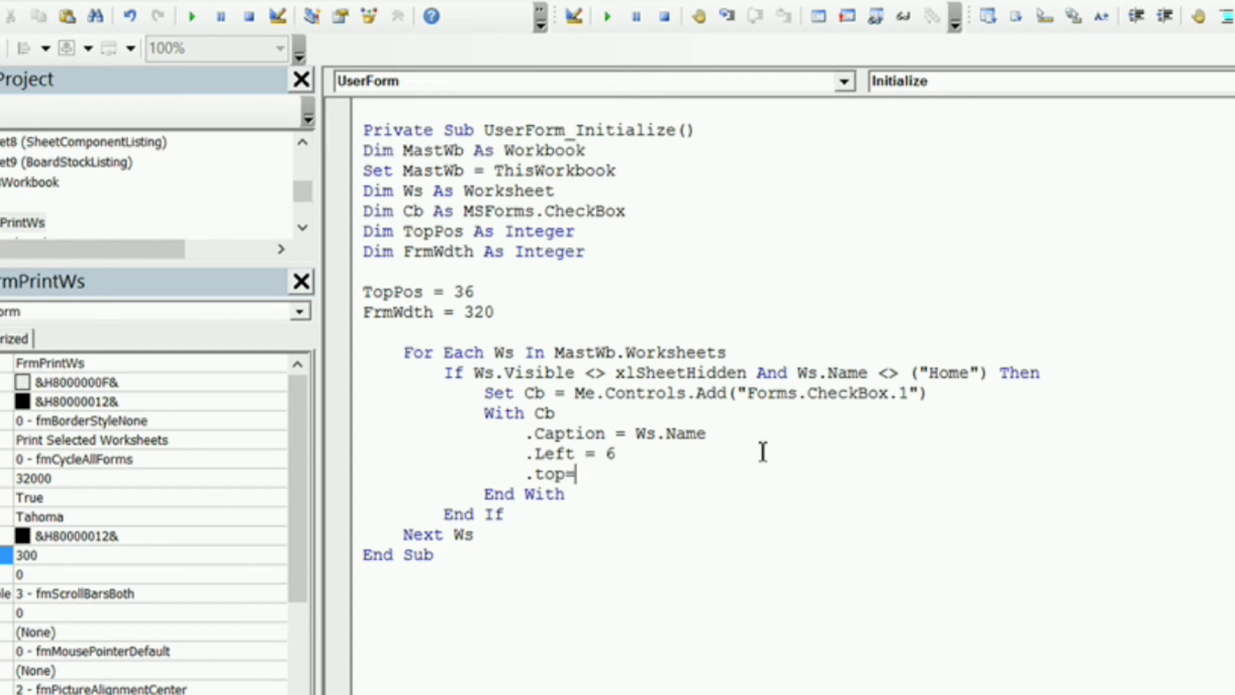
text(TopPos)
Add .Top = TopPos, .WordWrap = False and .AutoSize = True to the With Cb block
key(Return)
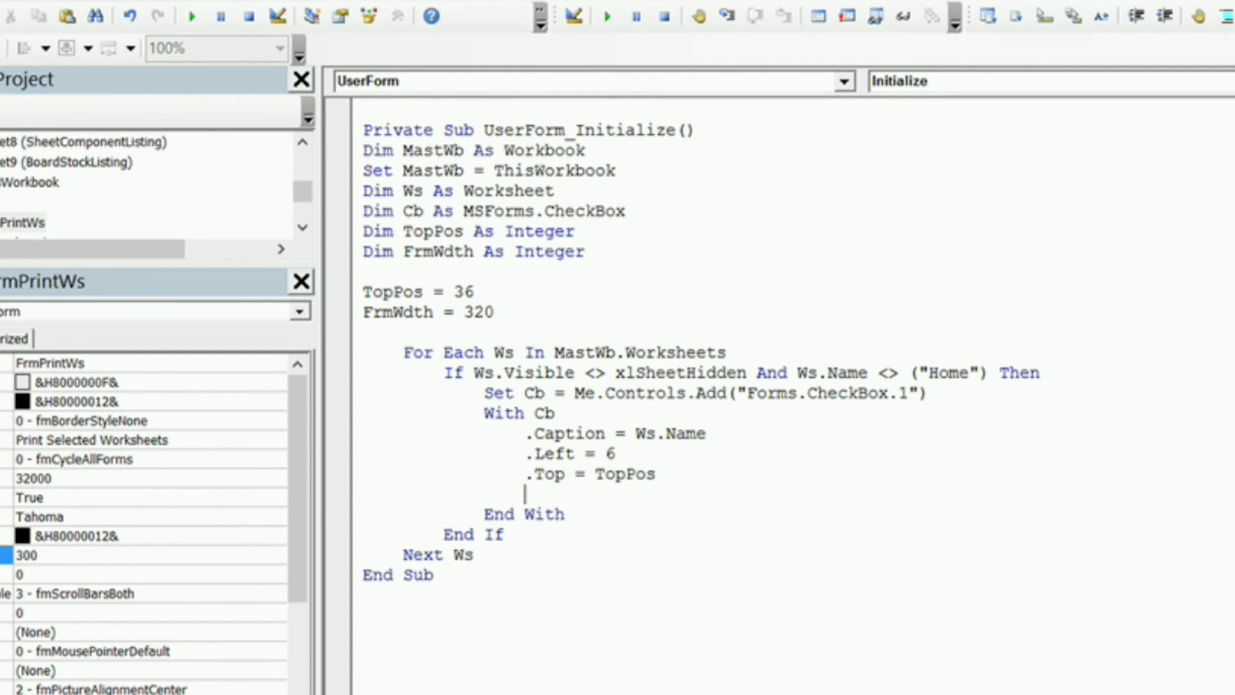
text(.w)
key(Tab)
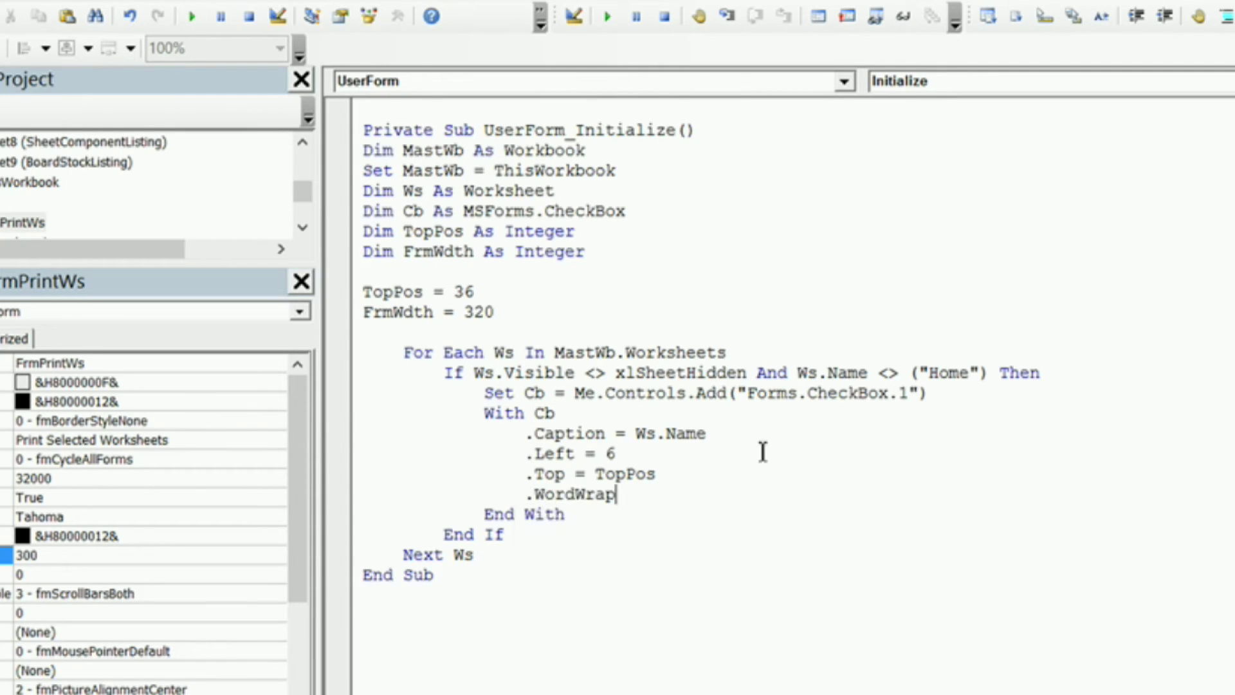
text(=f)
key(Return)
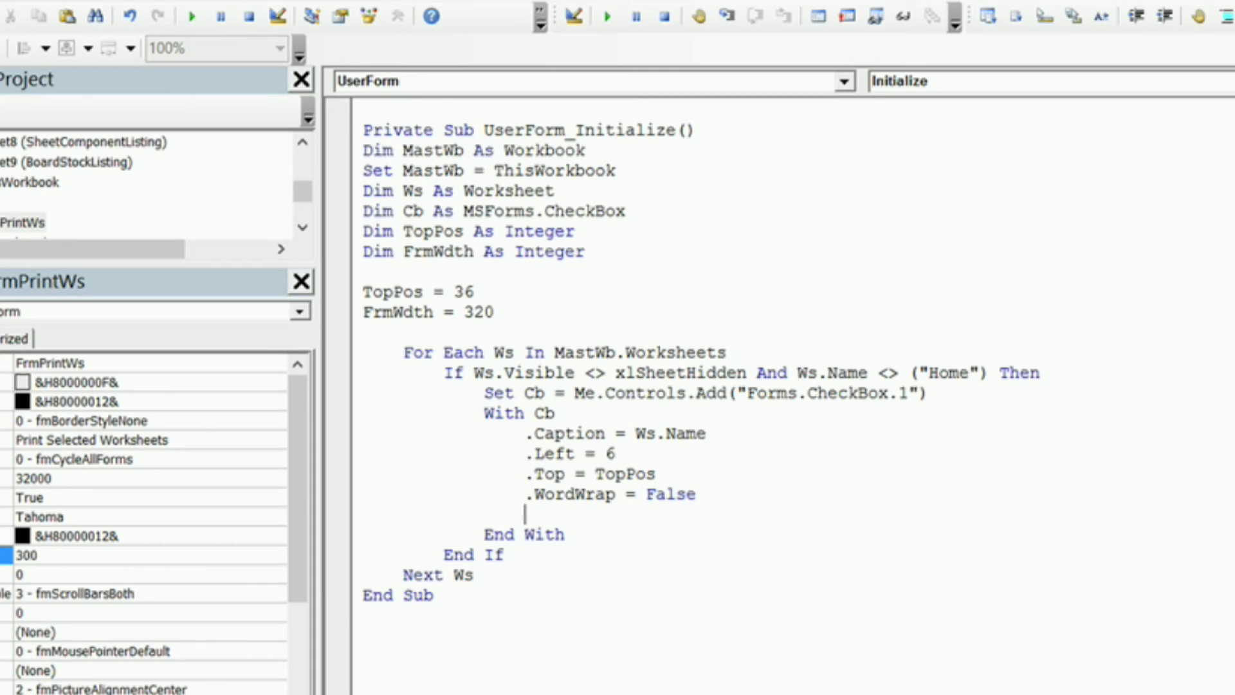
text(.aut)
key(Tab)
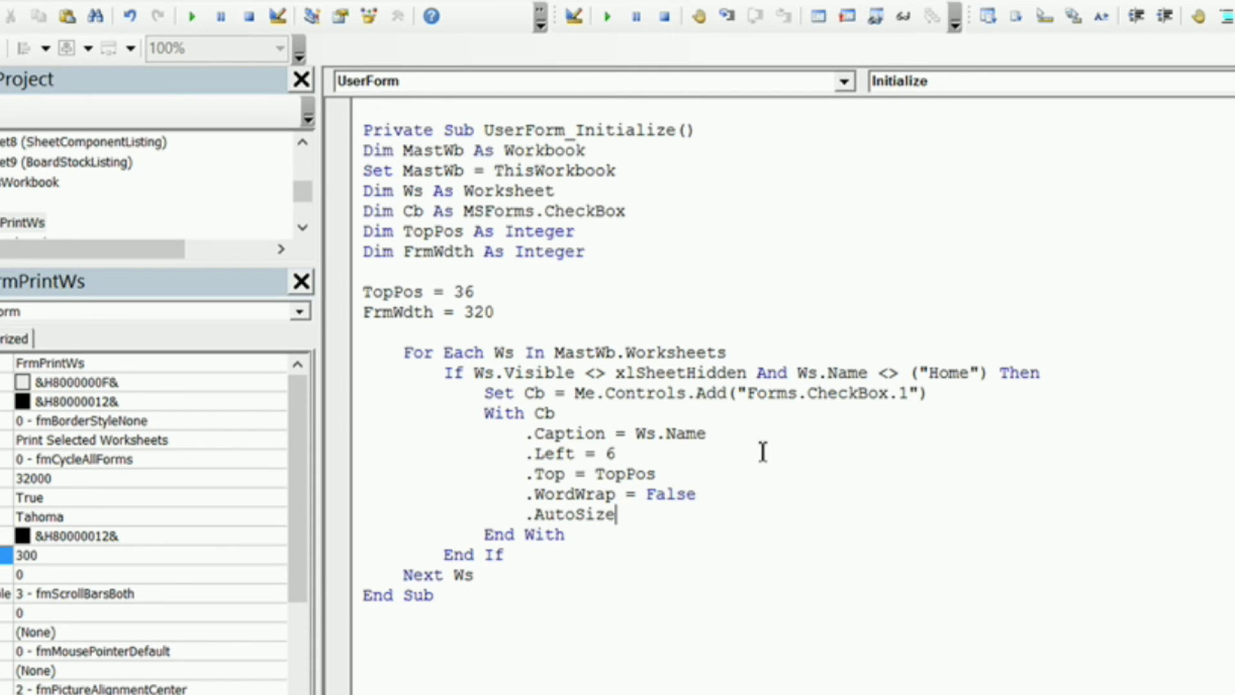
text(=t)
key(Tab)
click(617, 534)
double_click(21, 222)
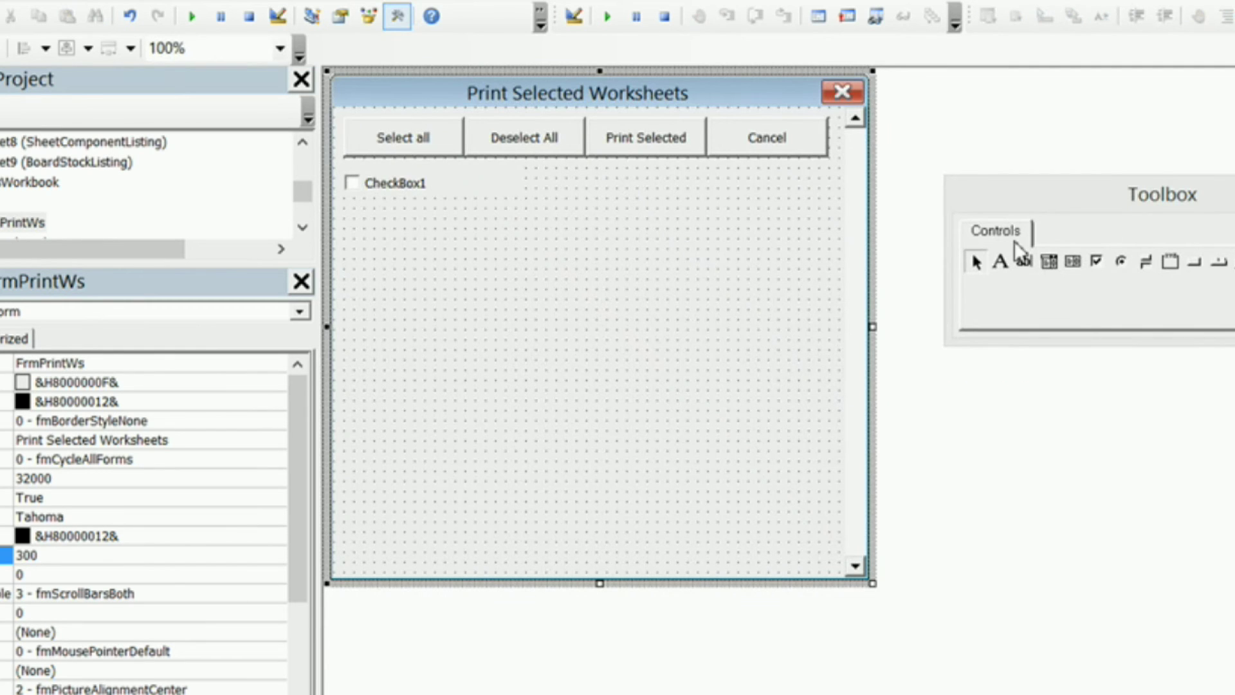
click(1098, 260)
drag(353, 207, 521, 227)
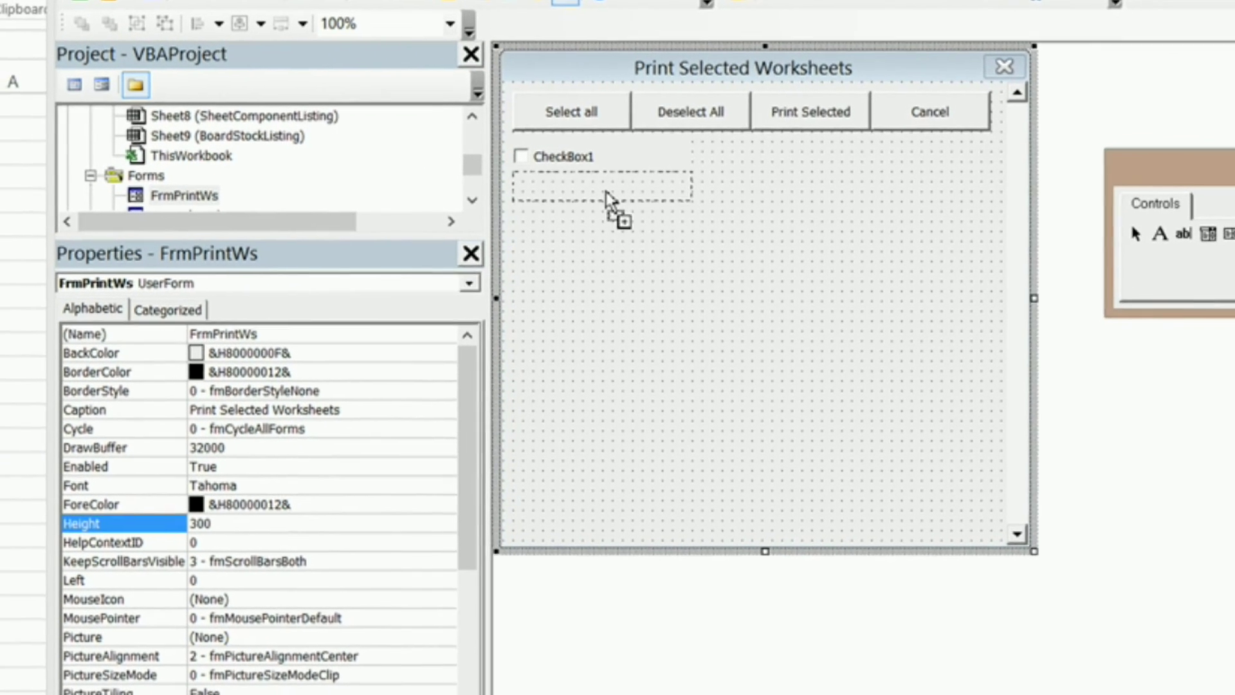
drag(545, 205, 555, 208)
click(615, 224)
click(633, 177)
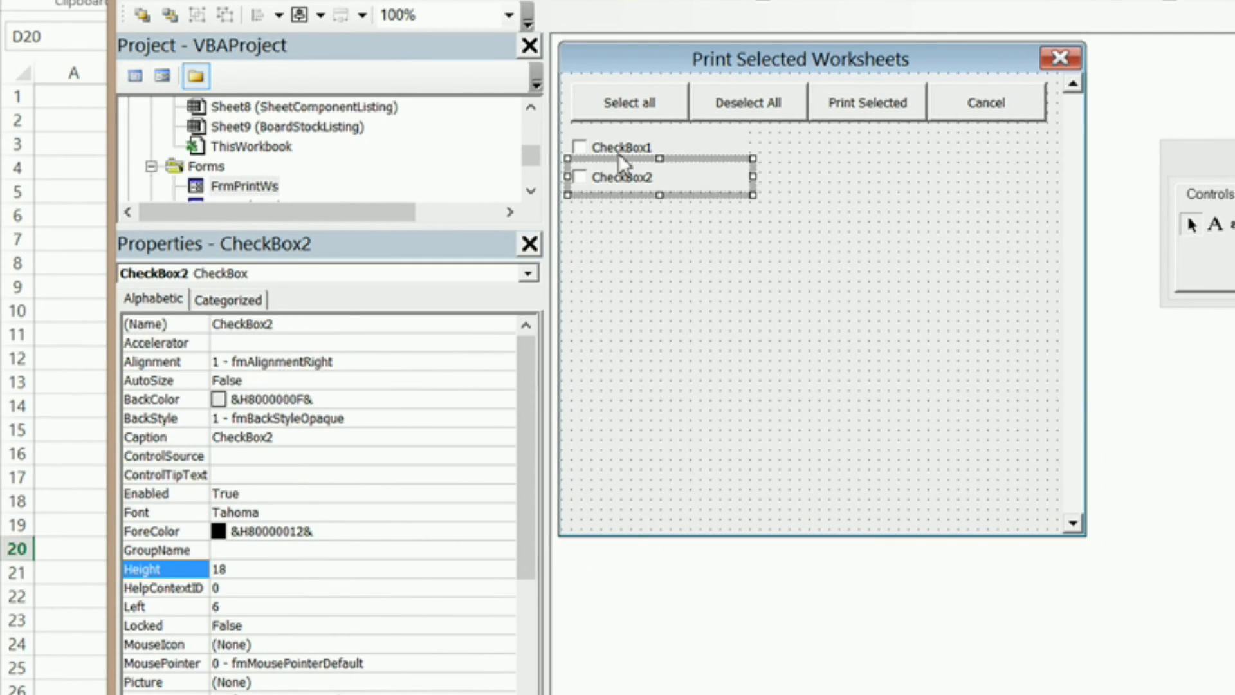
click(619, 150)
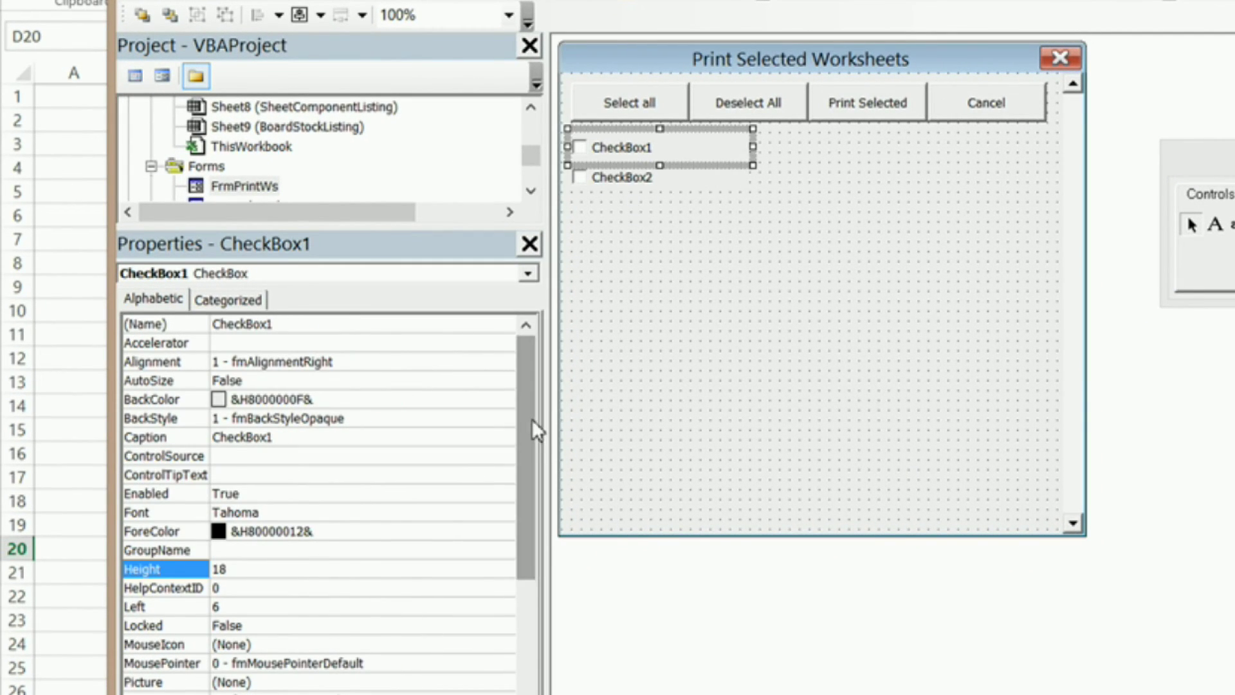
scroll(532, 418, down, 3)
double_click(220, 455)
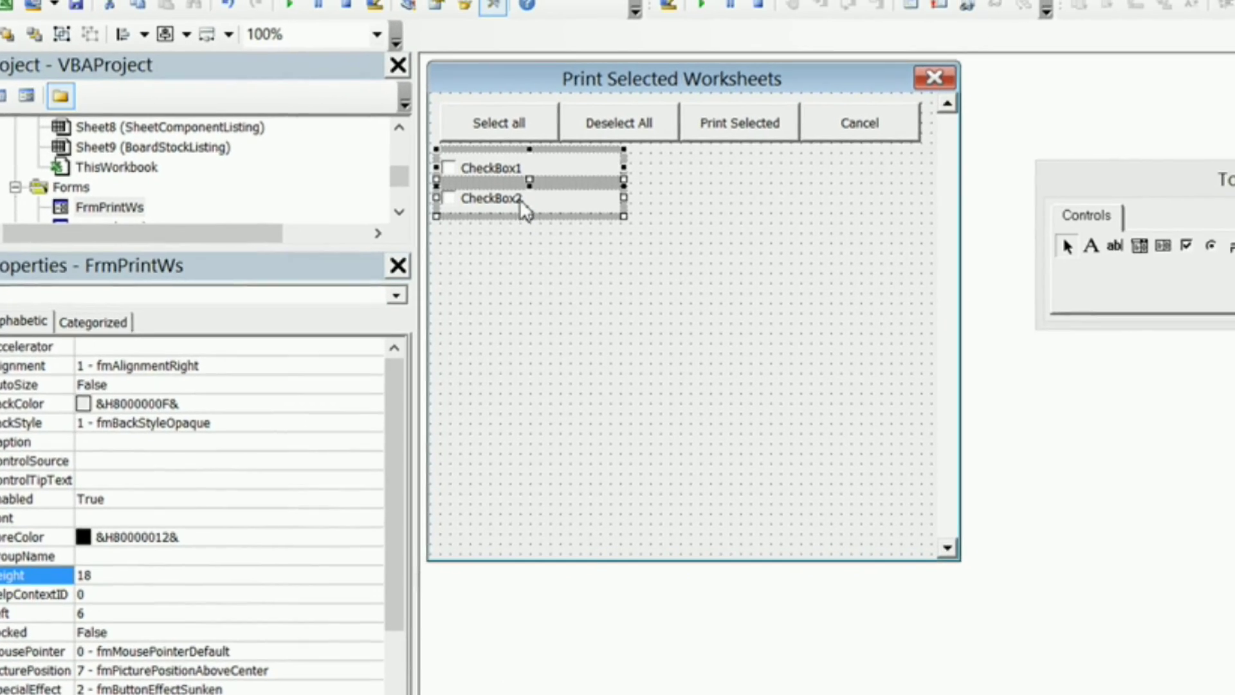
key(F7)
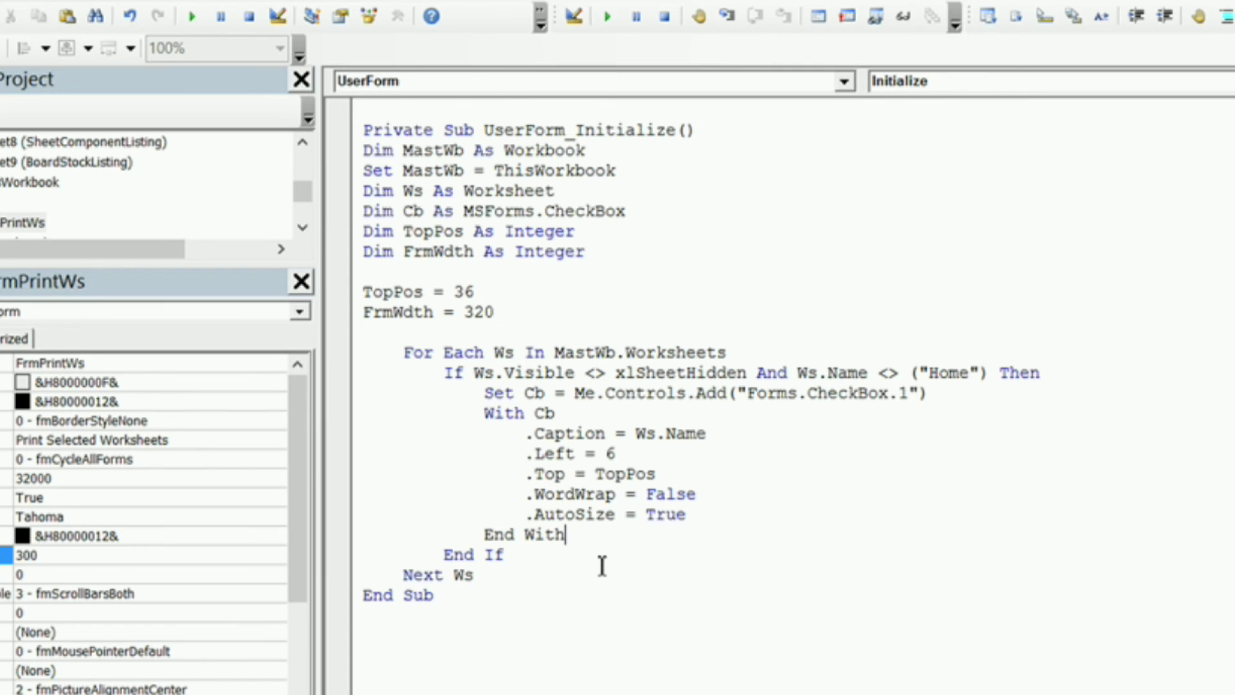
Add TopPos = TopPos + 24 after End With and return to the form designer
key(Return)
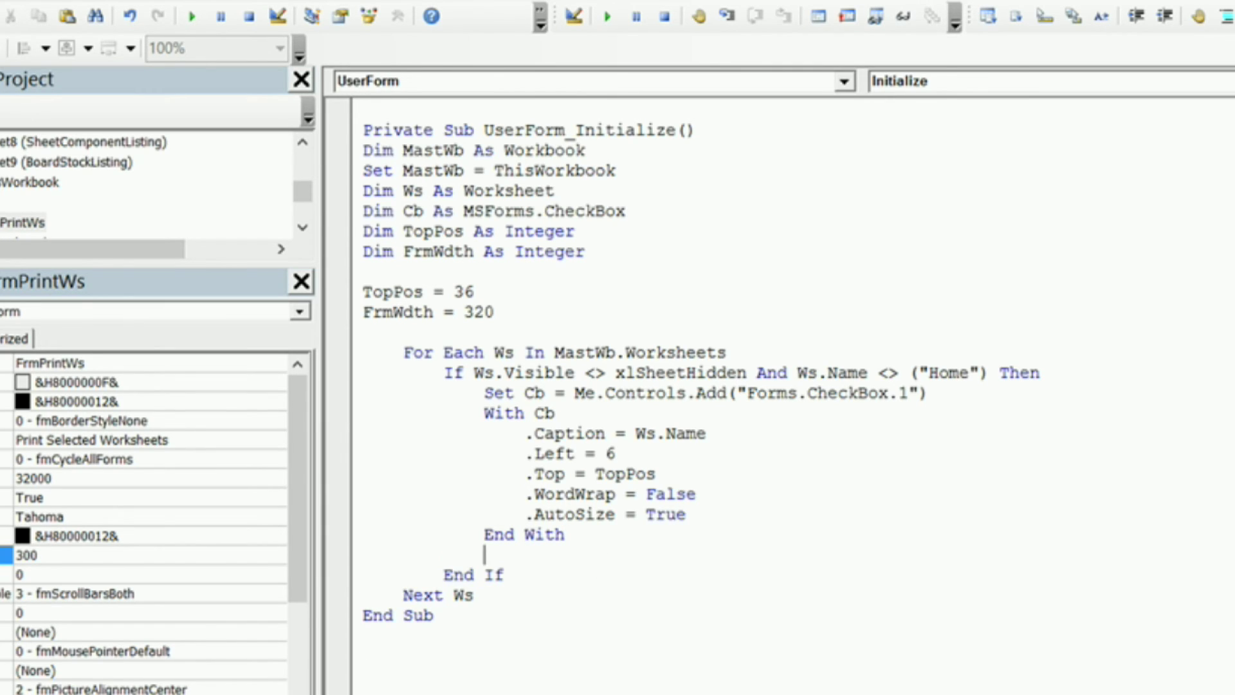
text(Toppos)
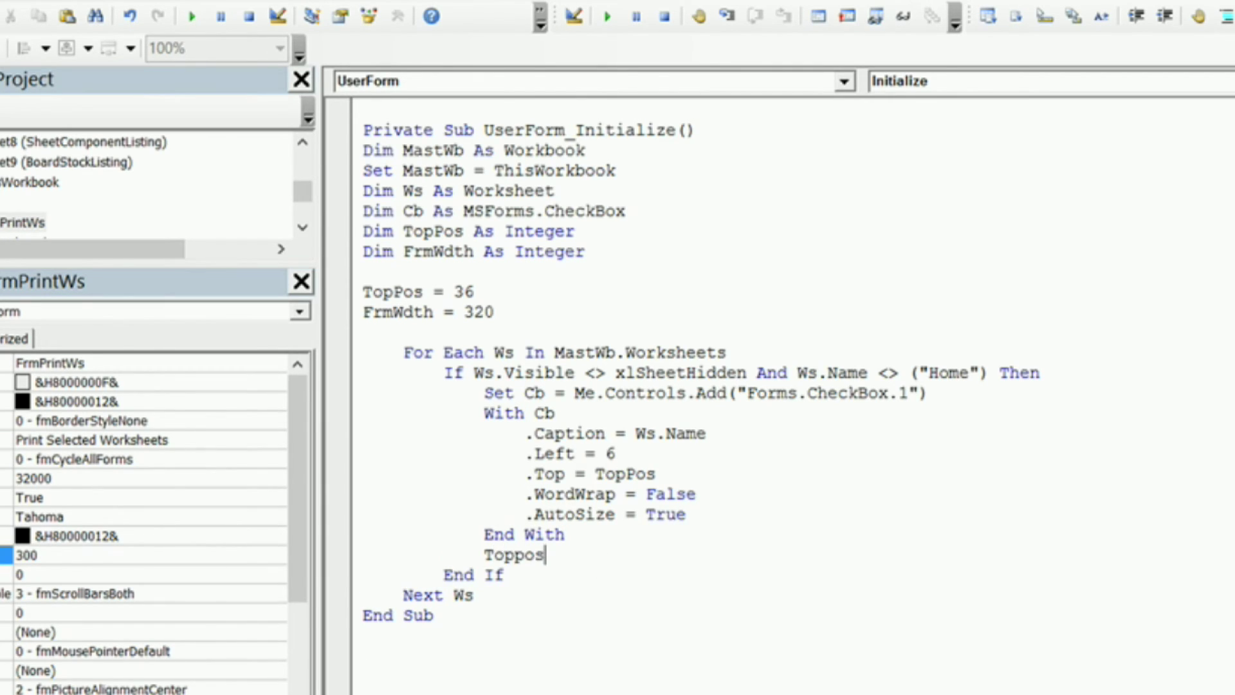
text(=toppos+)
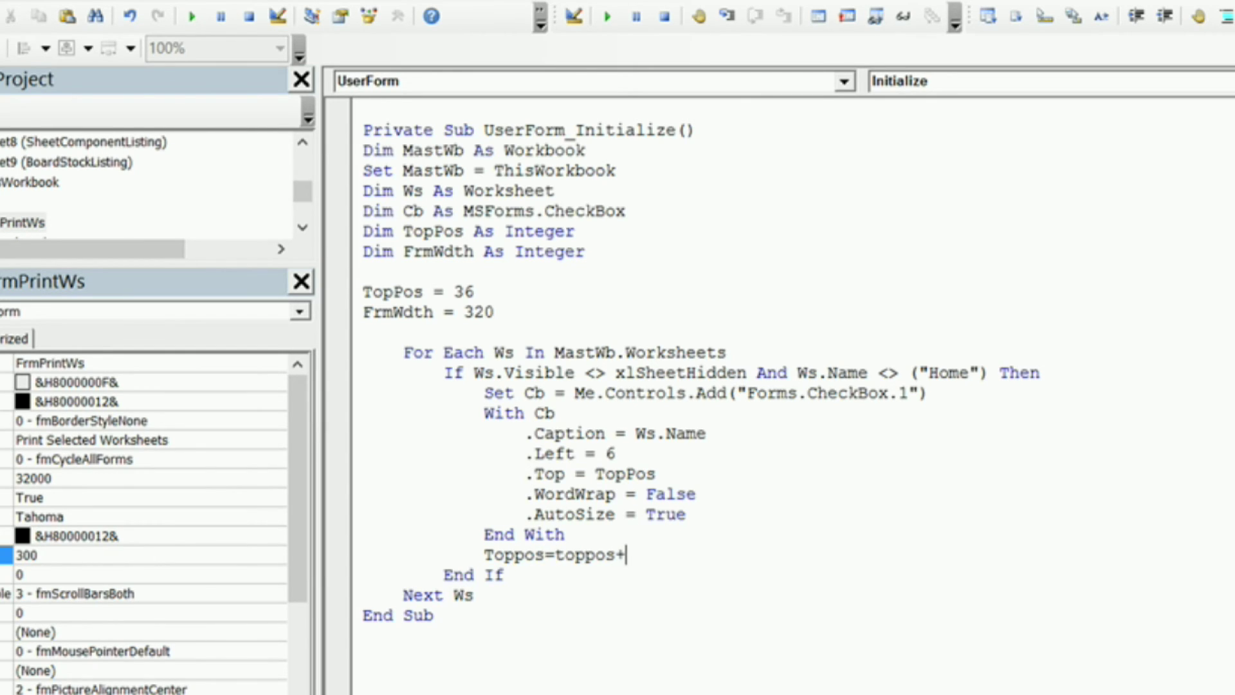
text(24)
click(543, 601)
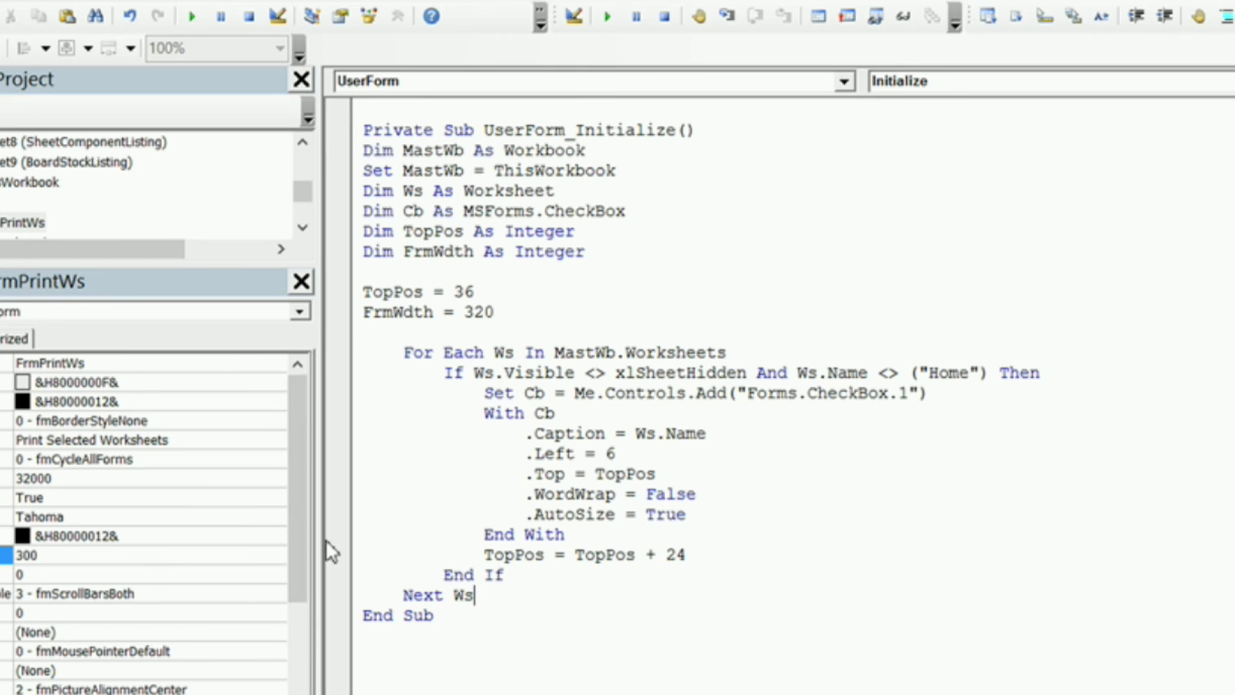
double_click(24, 224)
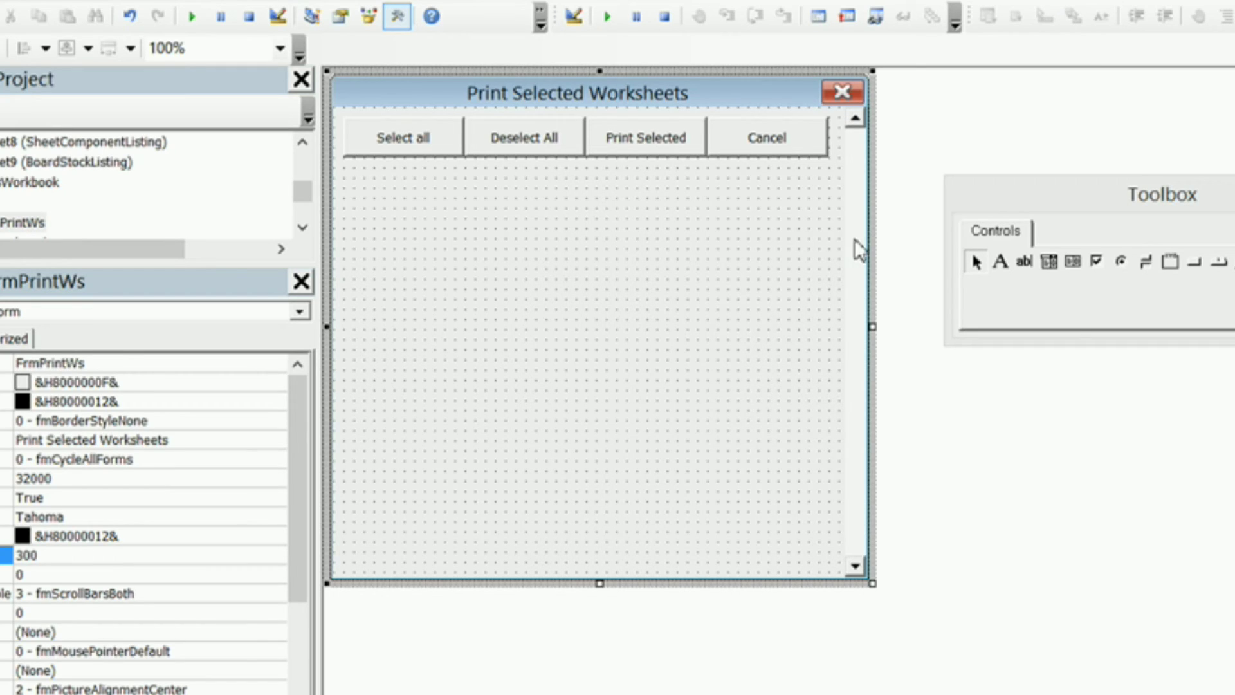
mouse_move(297, 396)
mouse_down()
mouse_move(291, 435)
mouse_move(294, 418)
mouse_up()
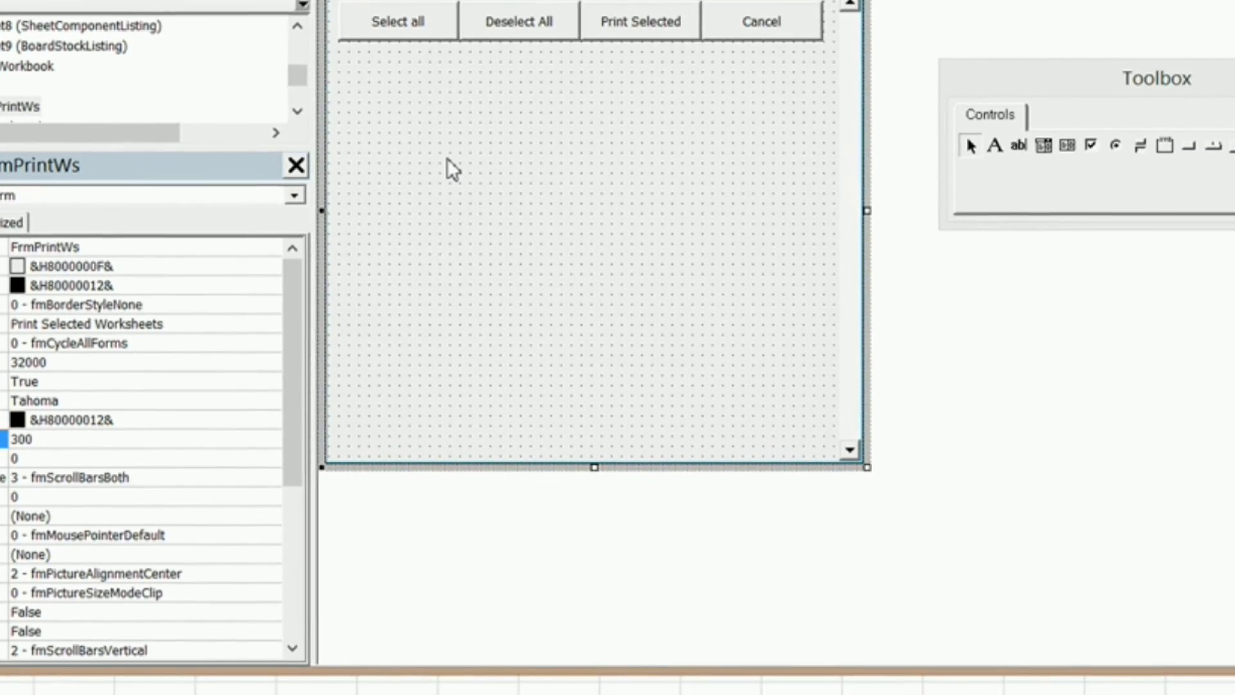
Add Me.ScrollHeight = TopPos + 10 after Next Ws in the form's code
key(F7)
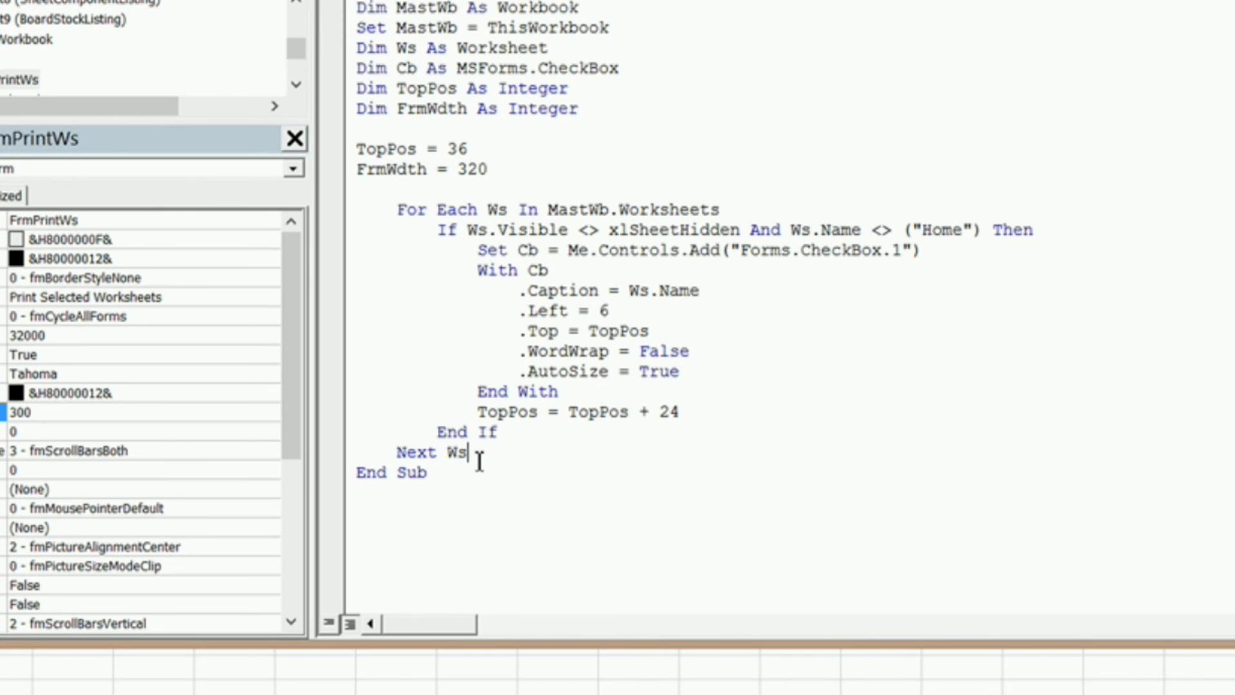
key(Return)
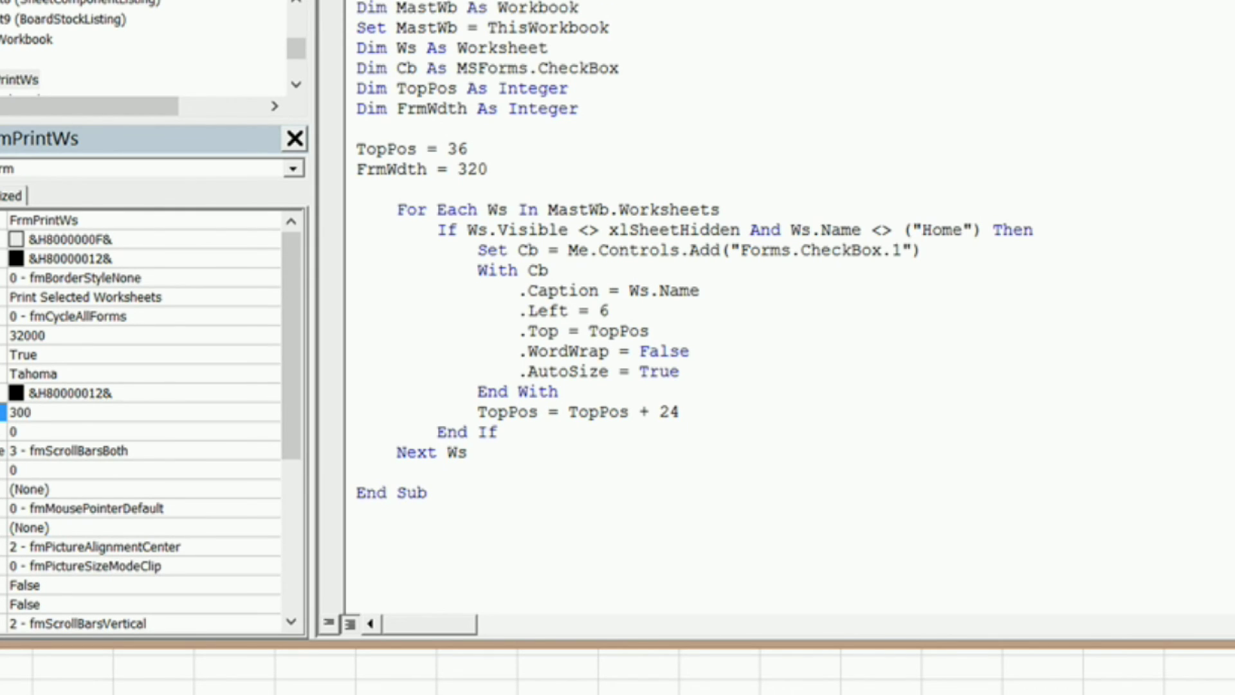
text(me.scrollh)
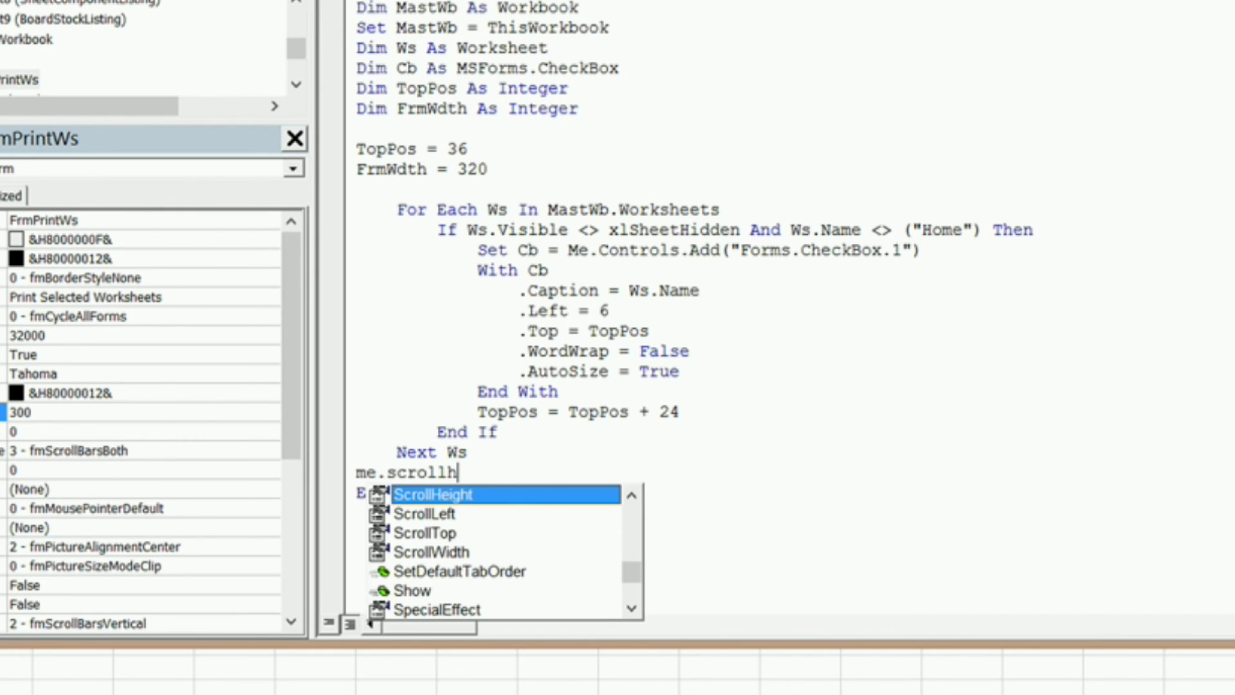
key(Tab)
text(=)
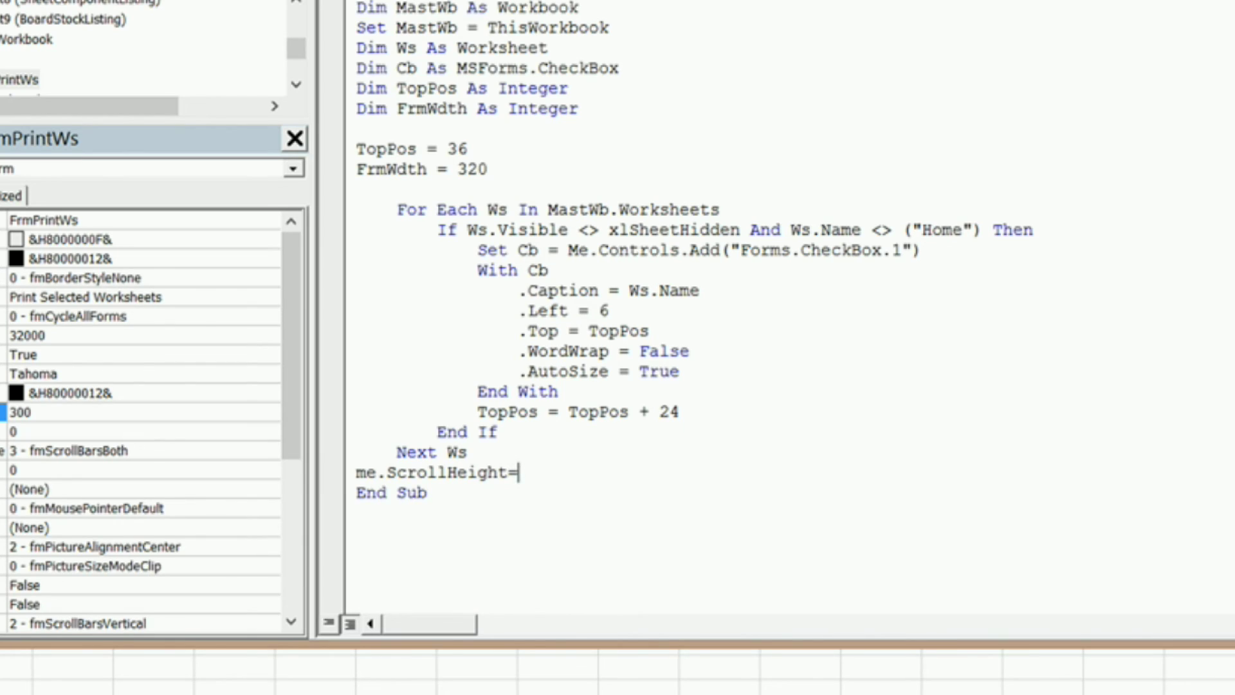
text(toppos)
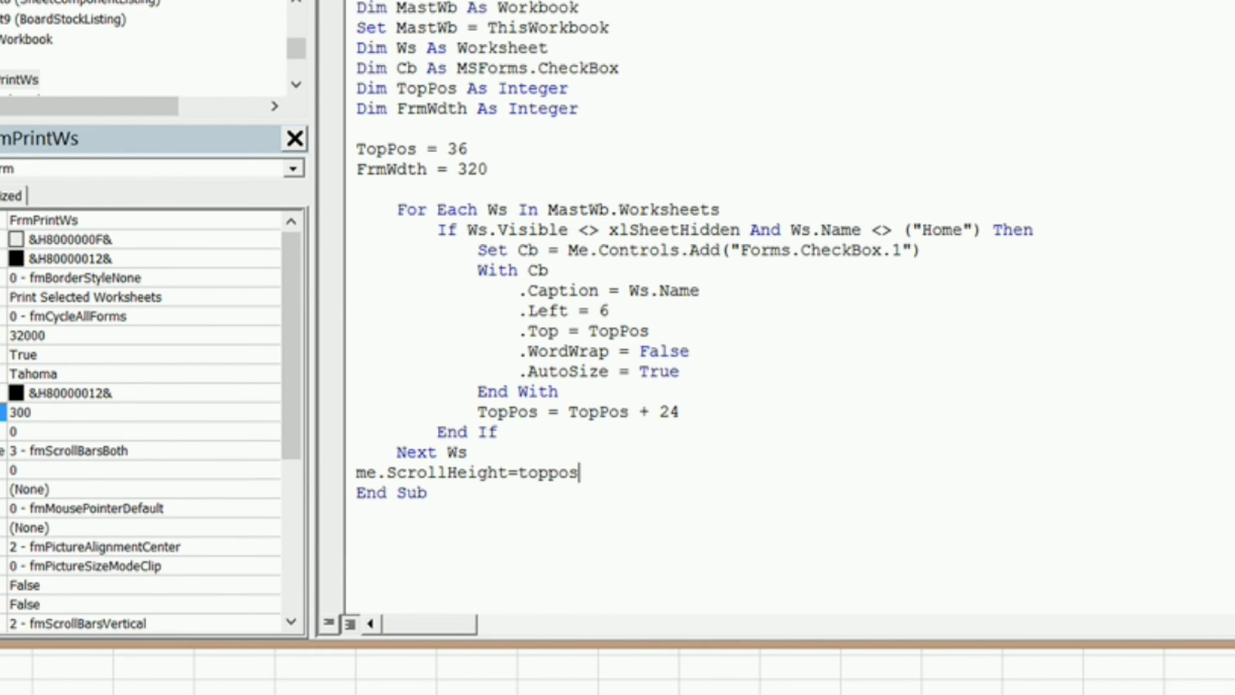
text(+10)
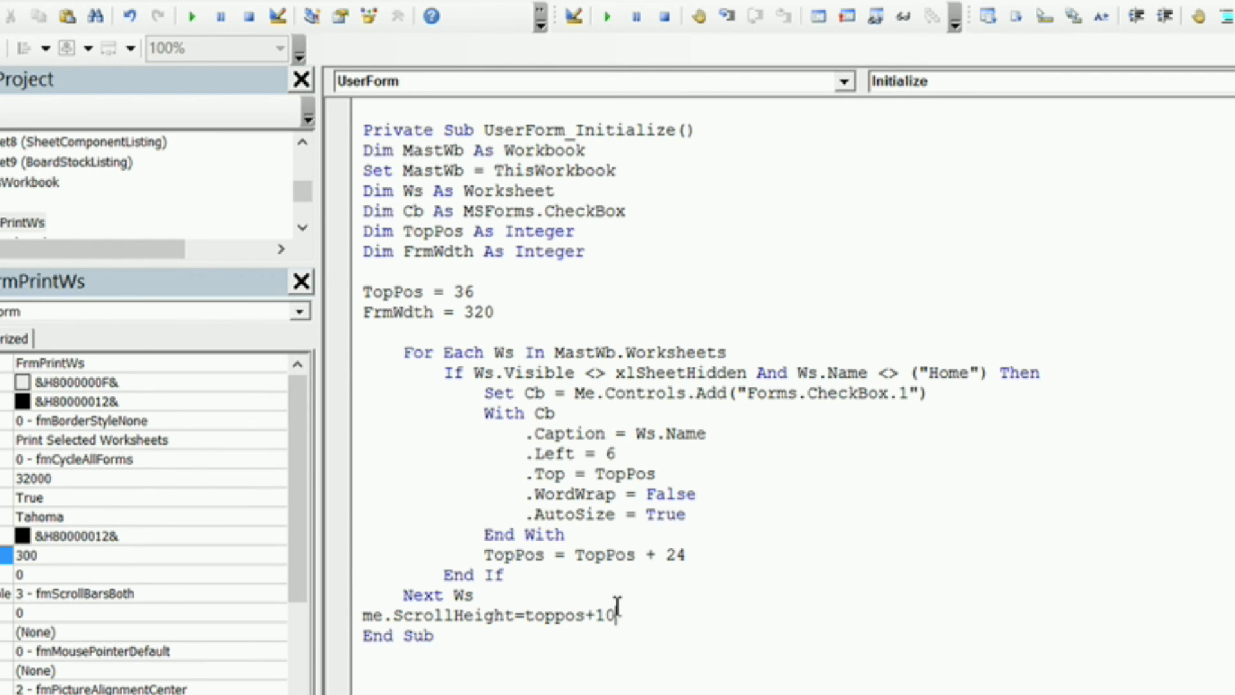
key(Down)
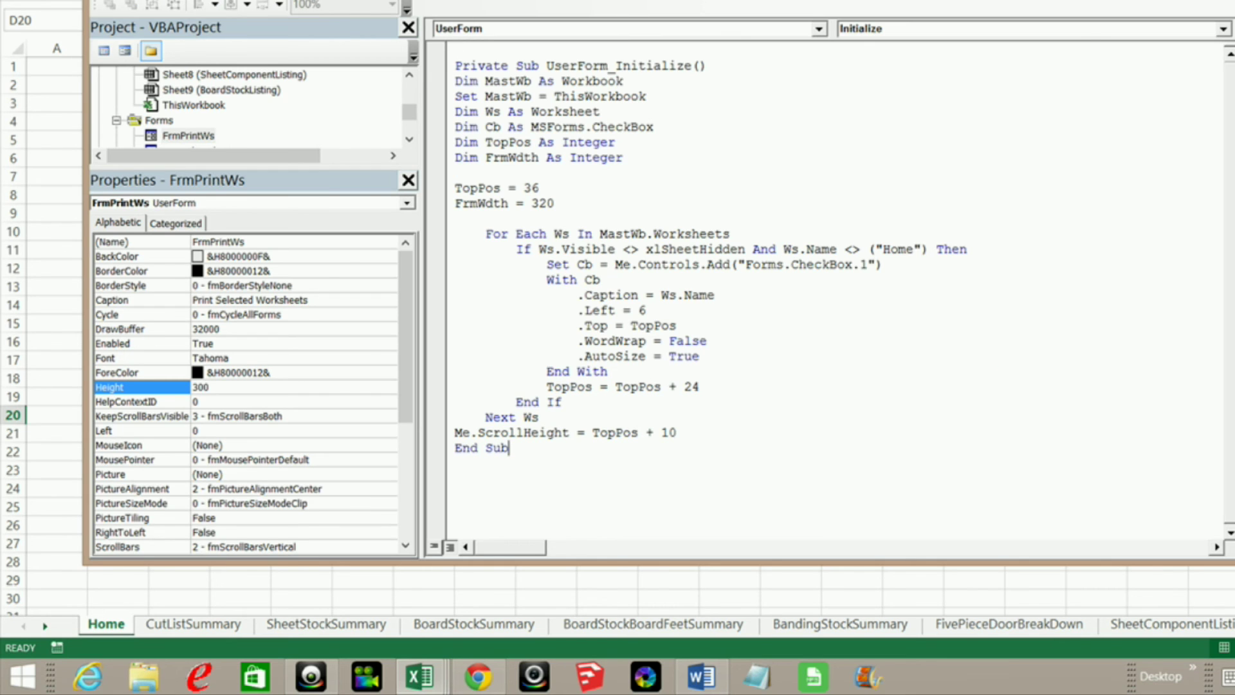
Run the Print Selected Worksheets form with F5 and drag it left to inspect the checkbox list
key(F5)
drag(607, 87, 565, 65)
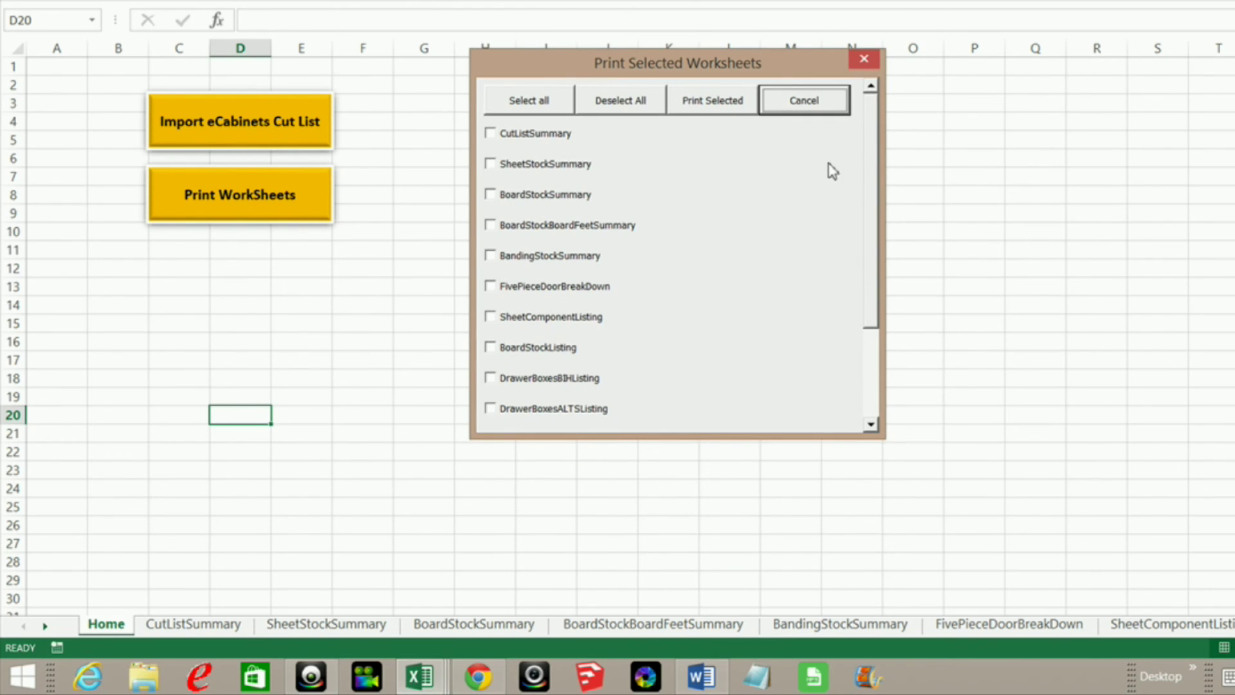
drag(871, 145, 872, 249)
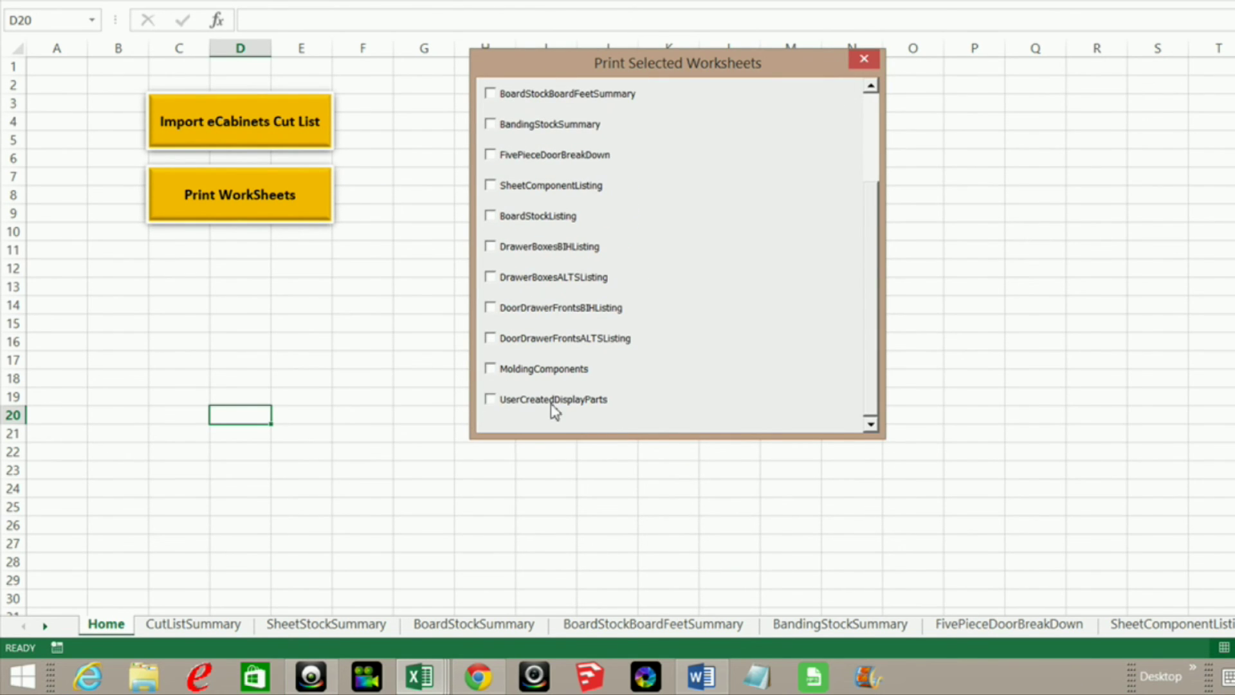
scroll(873, 348, up, 5)
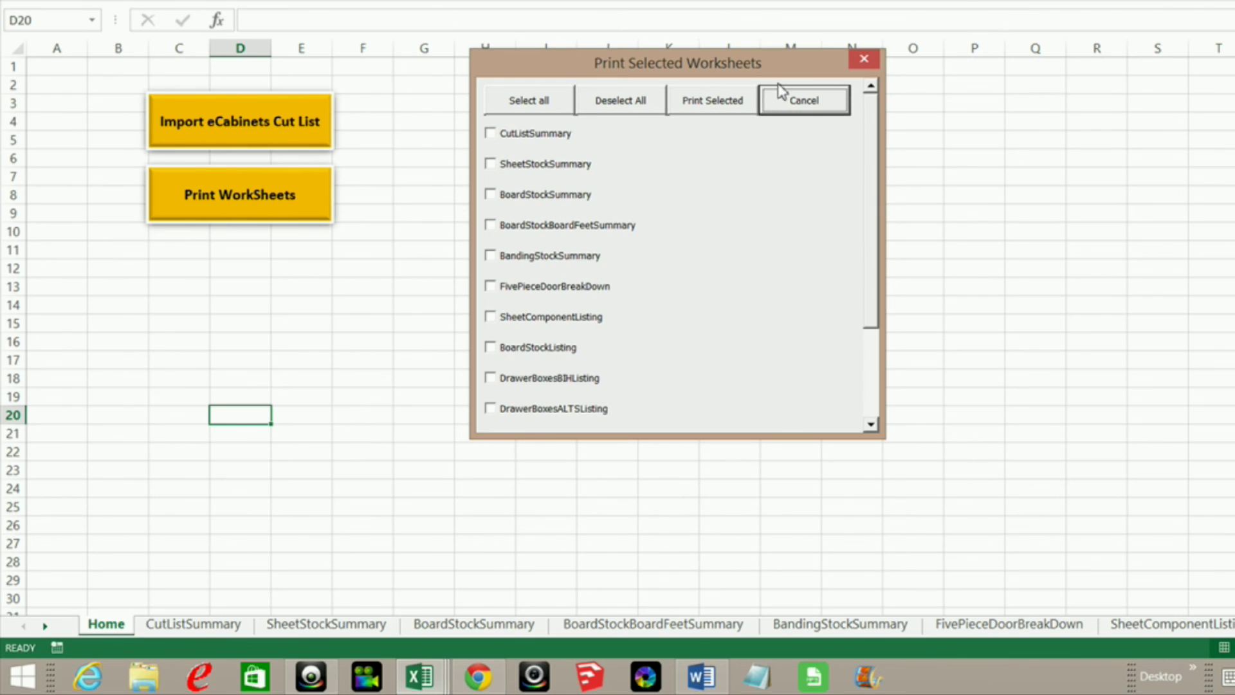
Close the running form and insert new blank test worksheets from the Home sheet
click(866, 61)
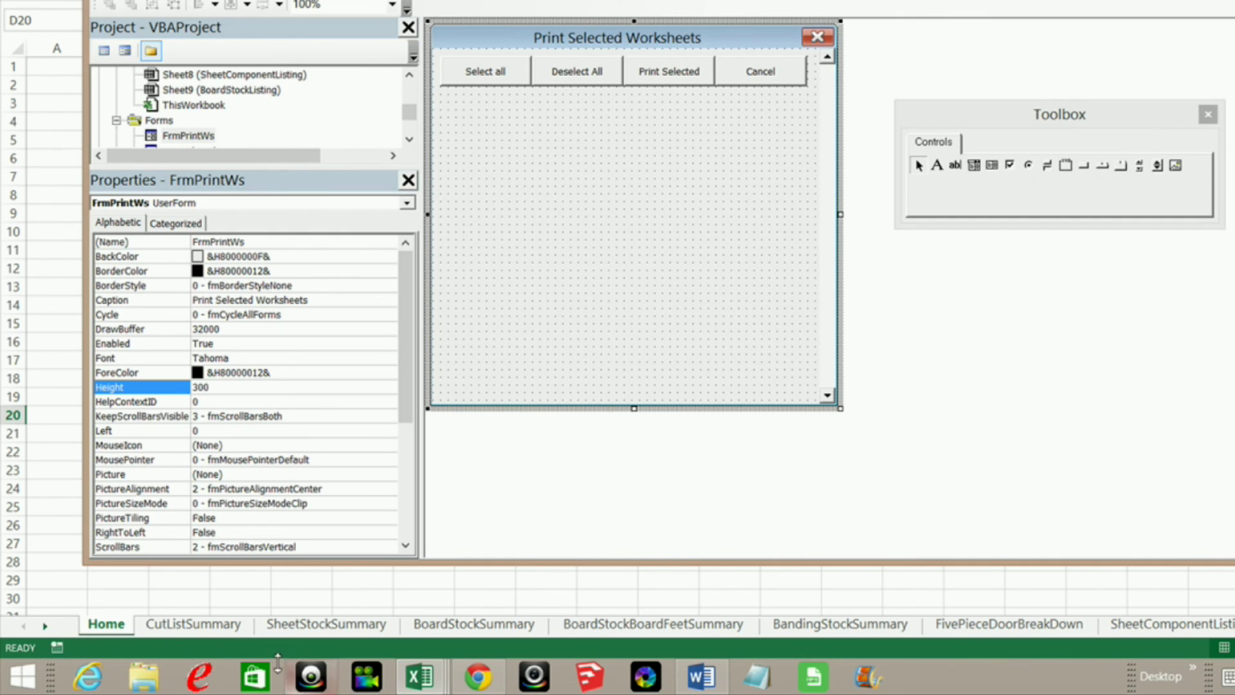
click(107, 624)
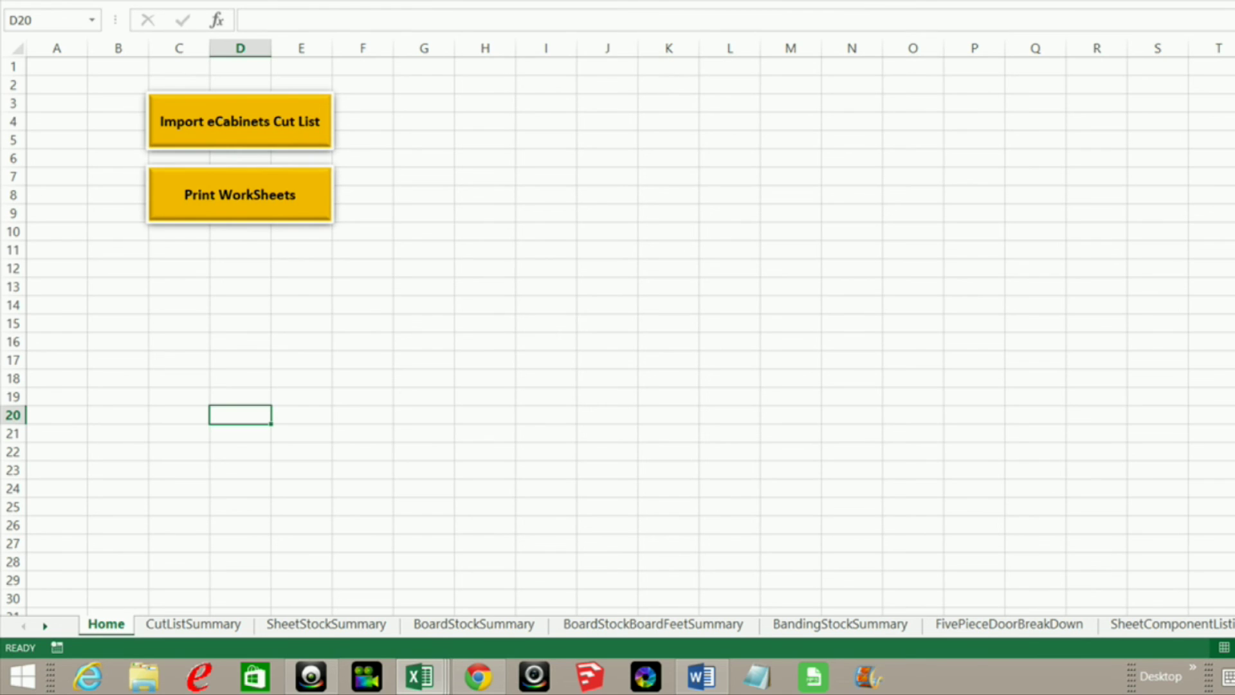
key(shift+F11)
key(shift+F11)
key(shift+F11)
key(shift+F11)
key(shift+F11)
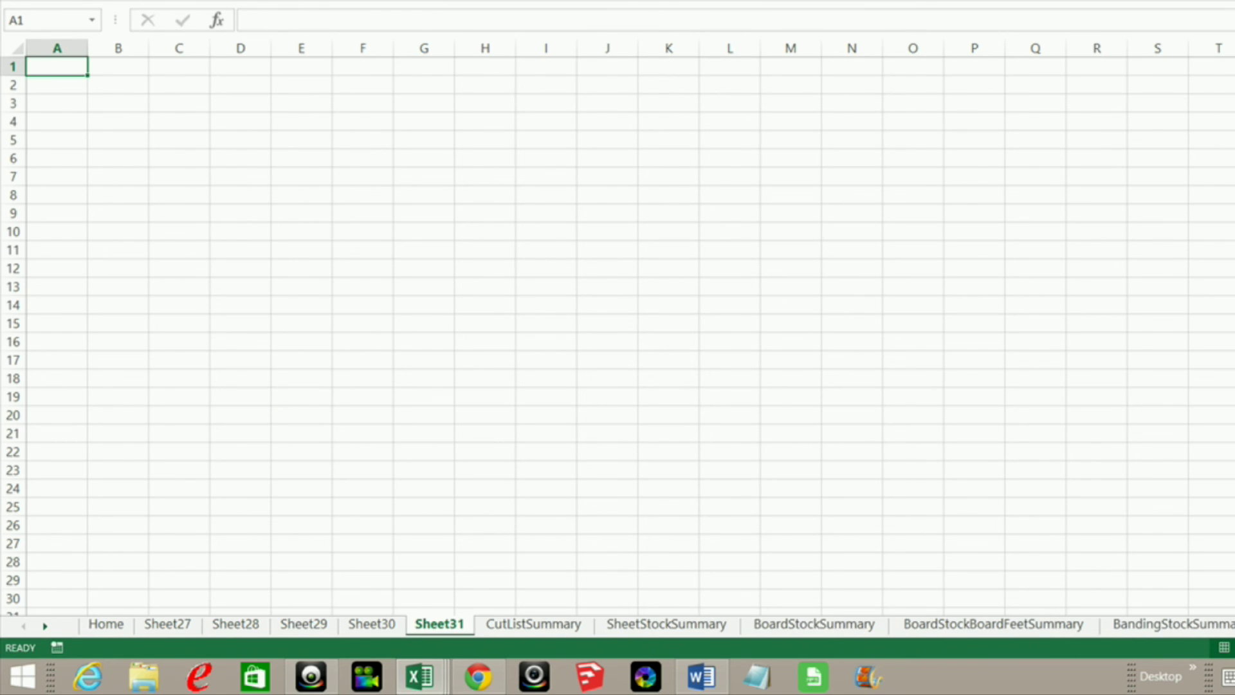
key(shift+F11)
Rename Sheet27 to a very long name of repeated Ws ending in Q
click(165, 625)
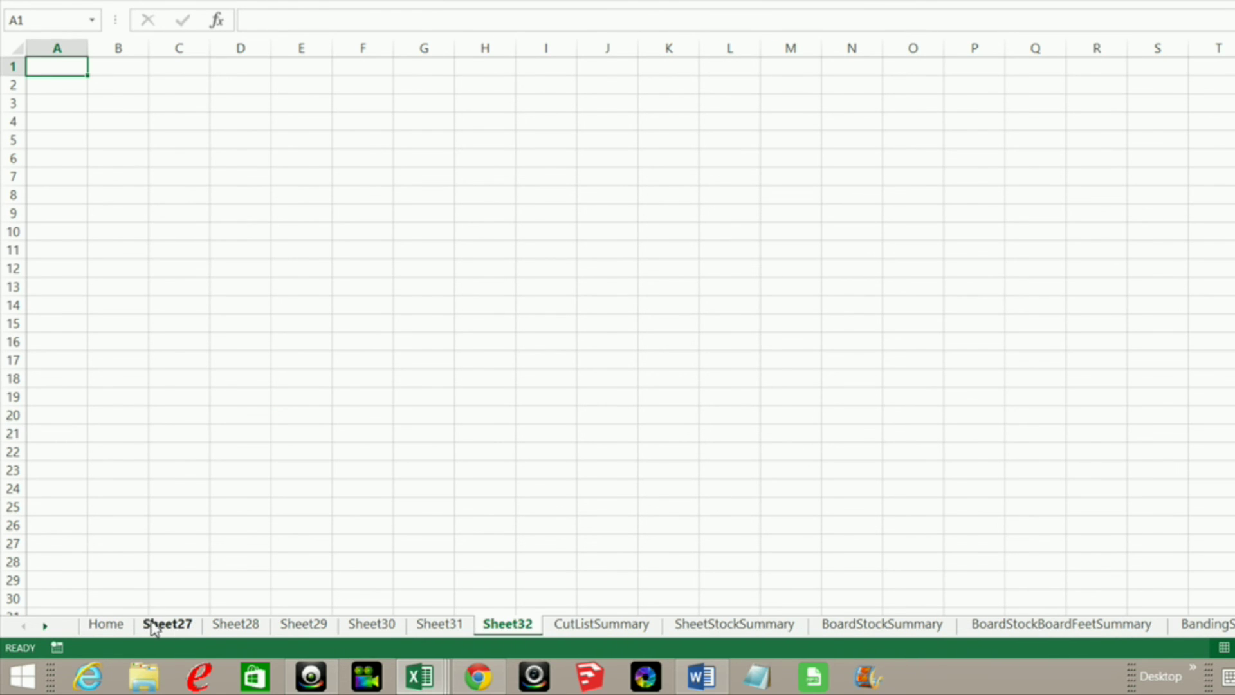
right_click(166, 624)
click(215, 445)
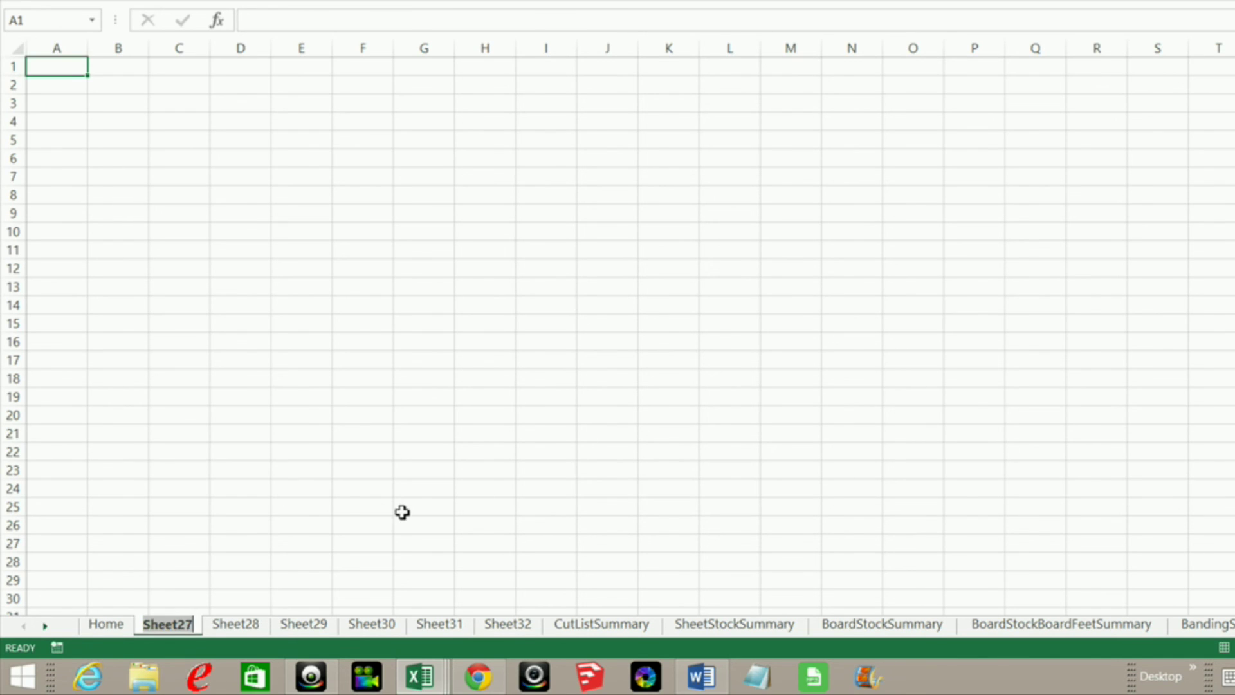
text(Wwwwwwwwwww)
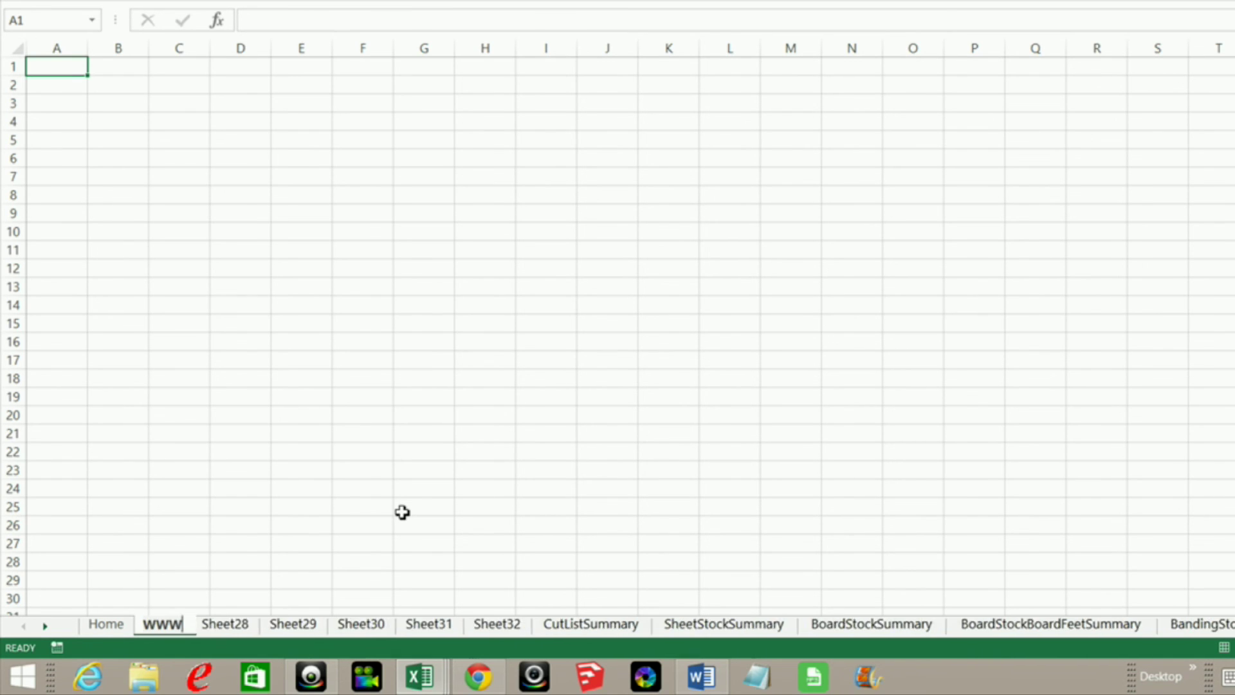
text(wwwwwwwwwwwwwwwwwwwwwwwwwwwwwww)
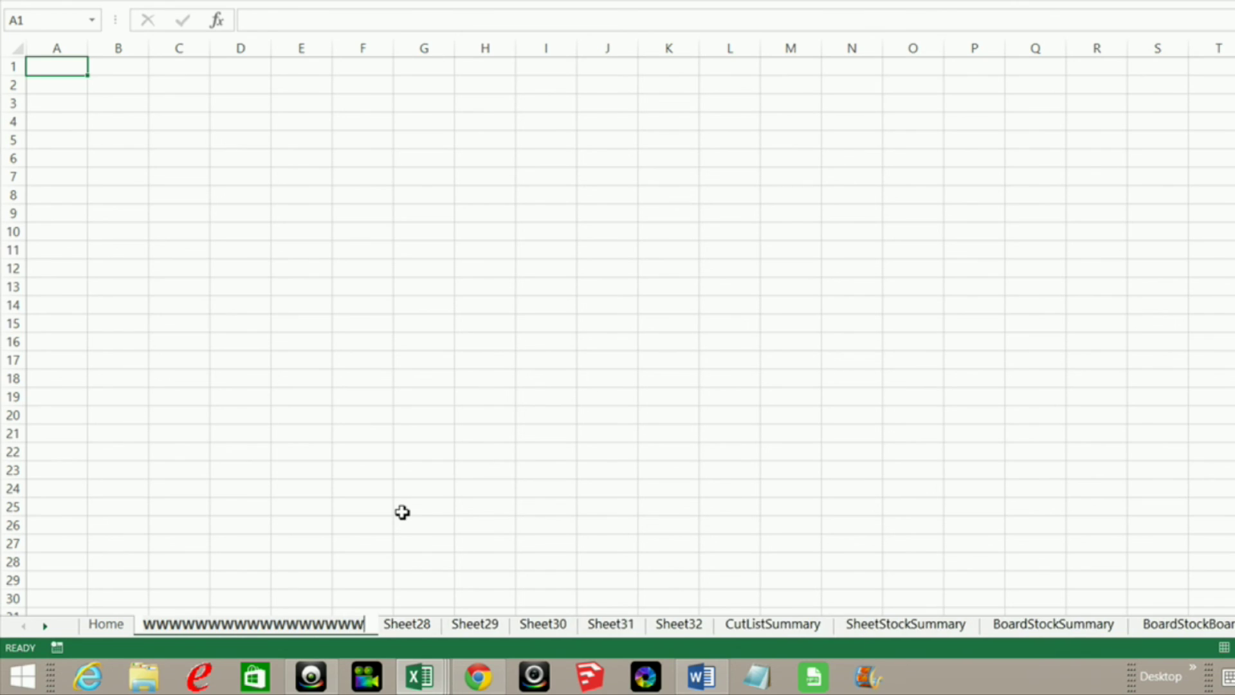
key(BackSpace)
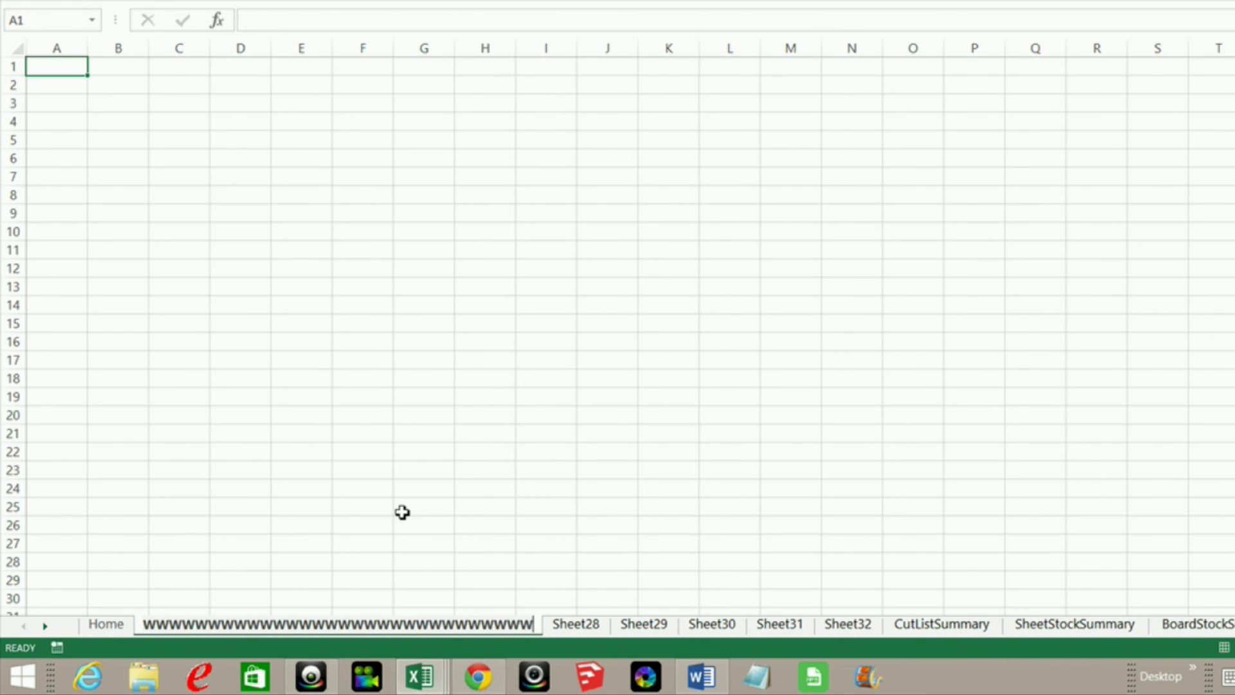
text(Q)
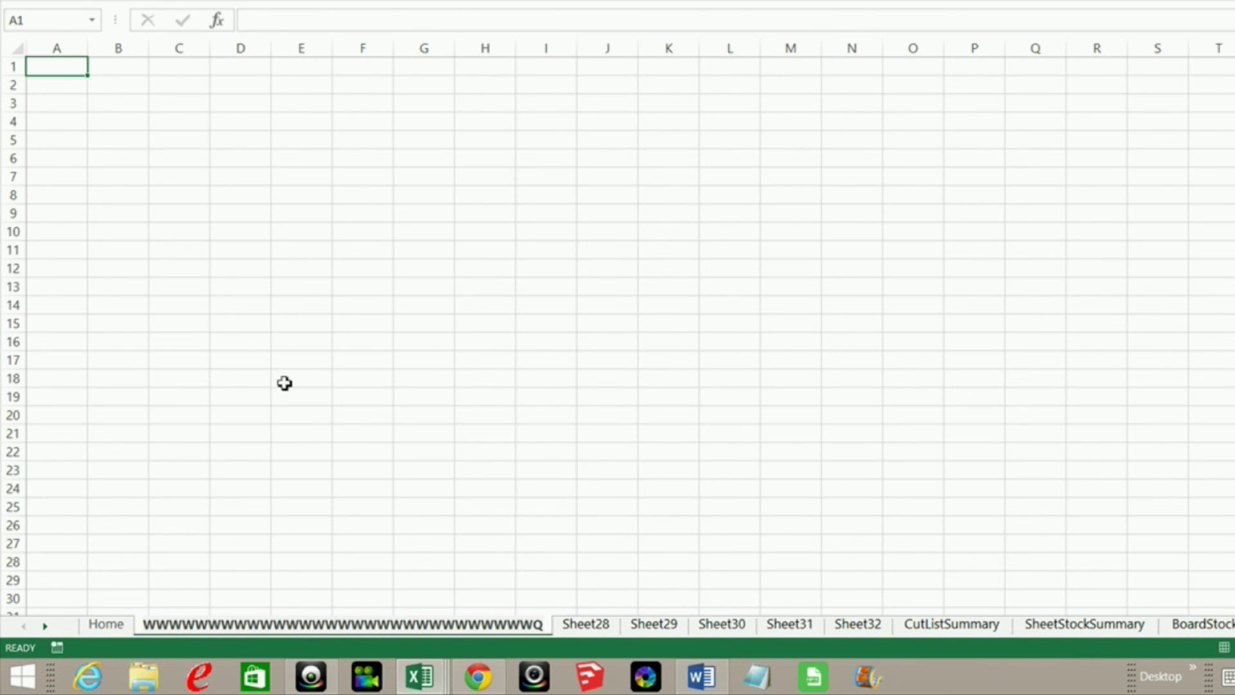
click(294, 413)
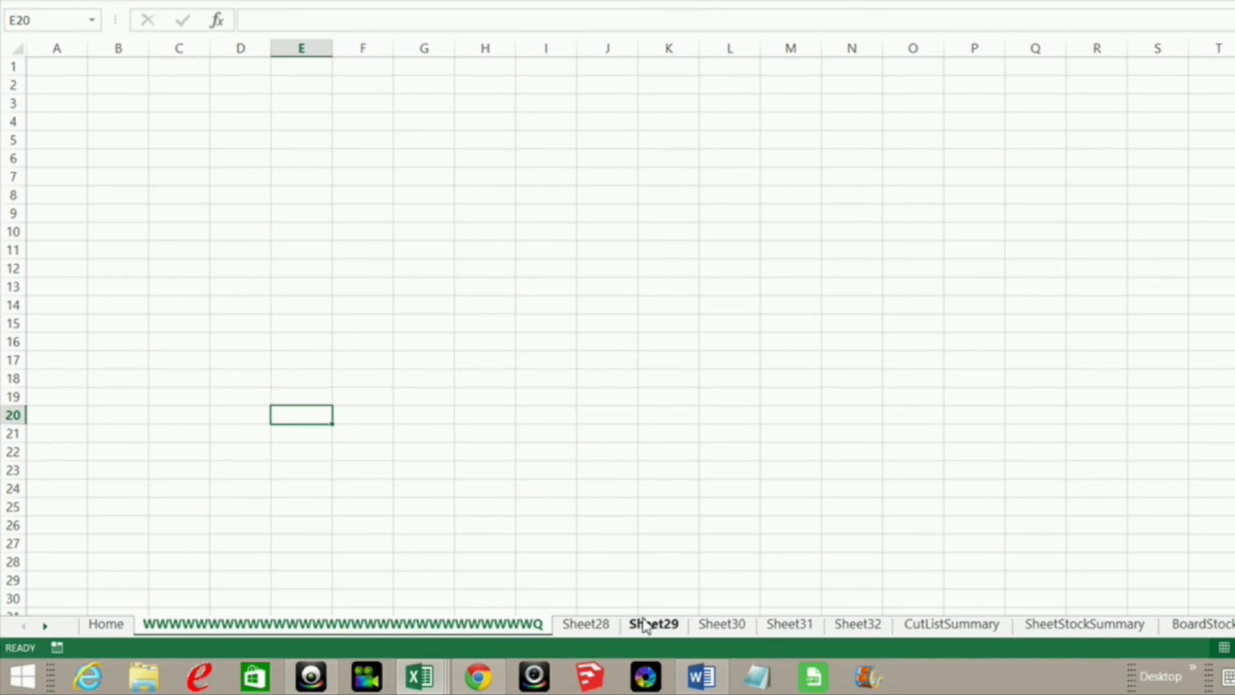
Hide Sheet29, then return to the Home sheet and the VBA editor
click(654, 624)
right_click(655, 625)
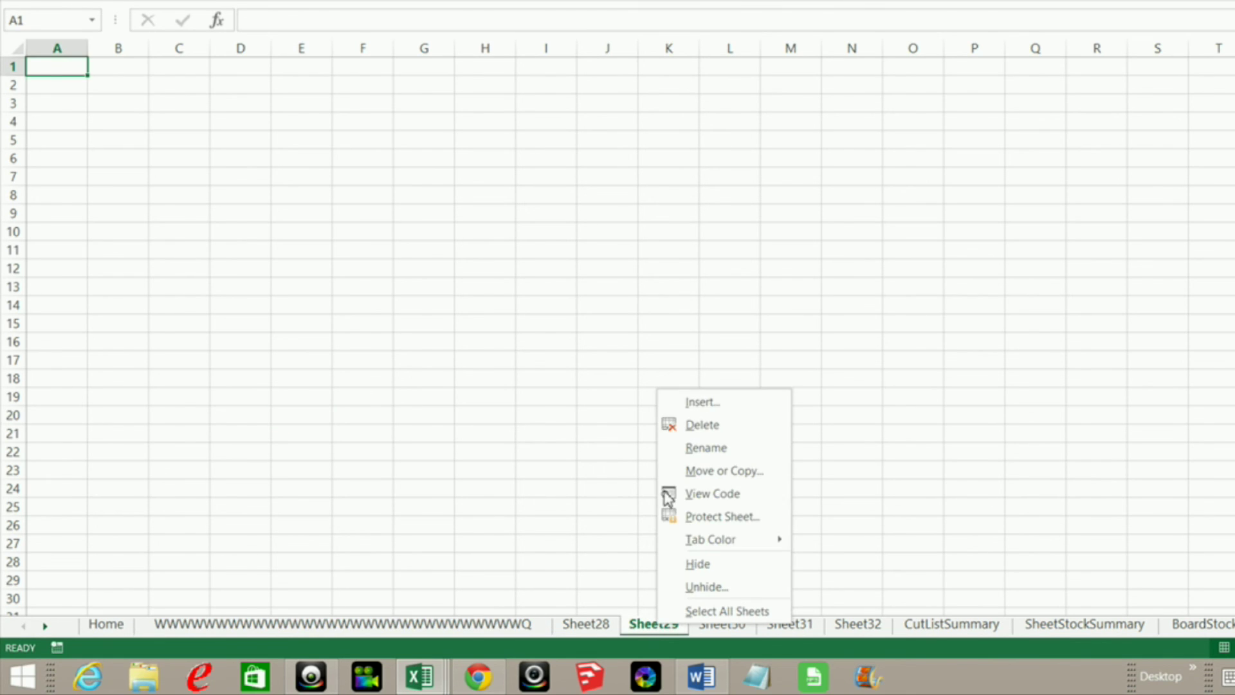
click(719, 571)
click(106, 623)
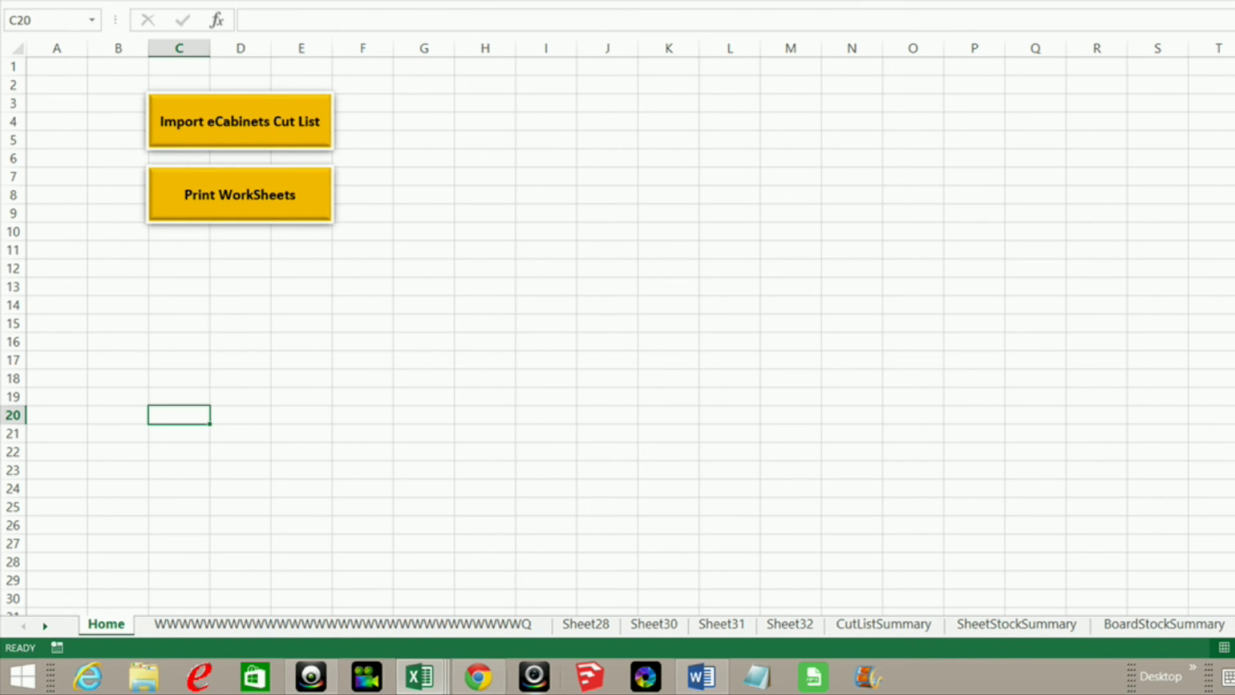
click(420, 676)
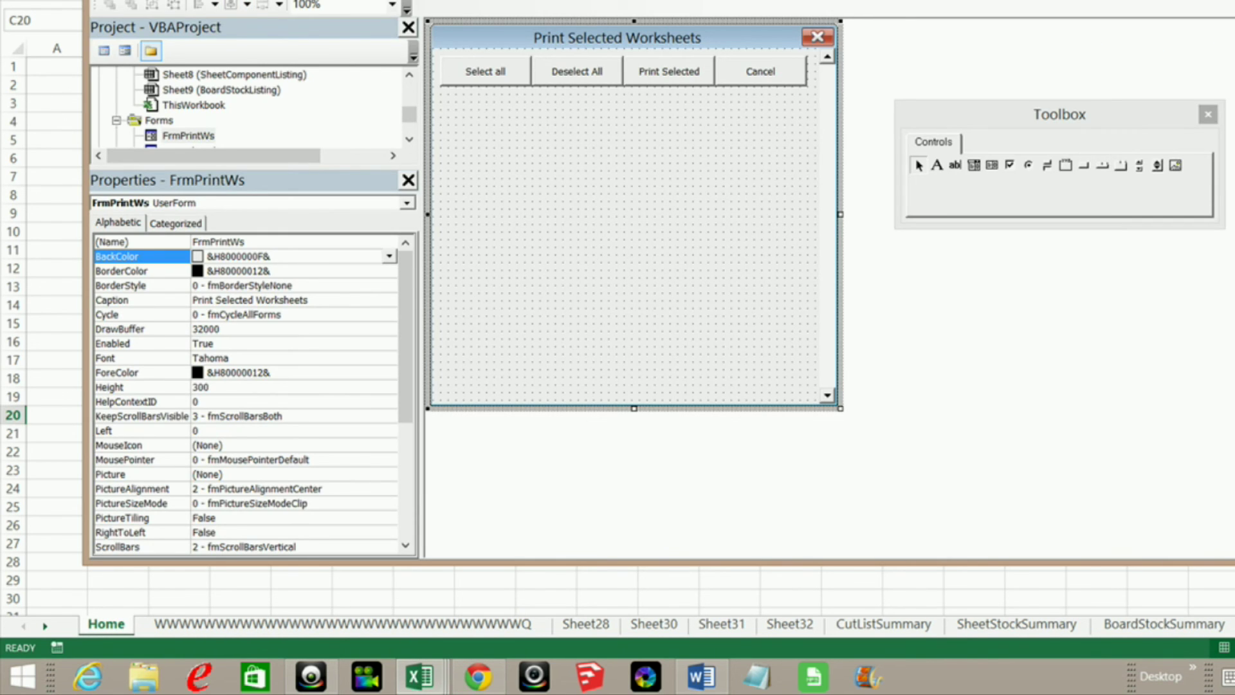
Rerun the form and reposition it to check the long-named sheet and the missing Sheet29
key(F5)
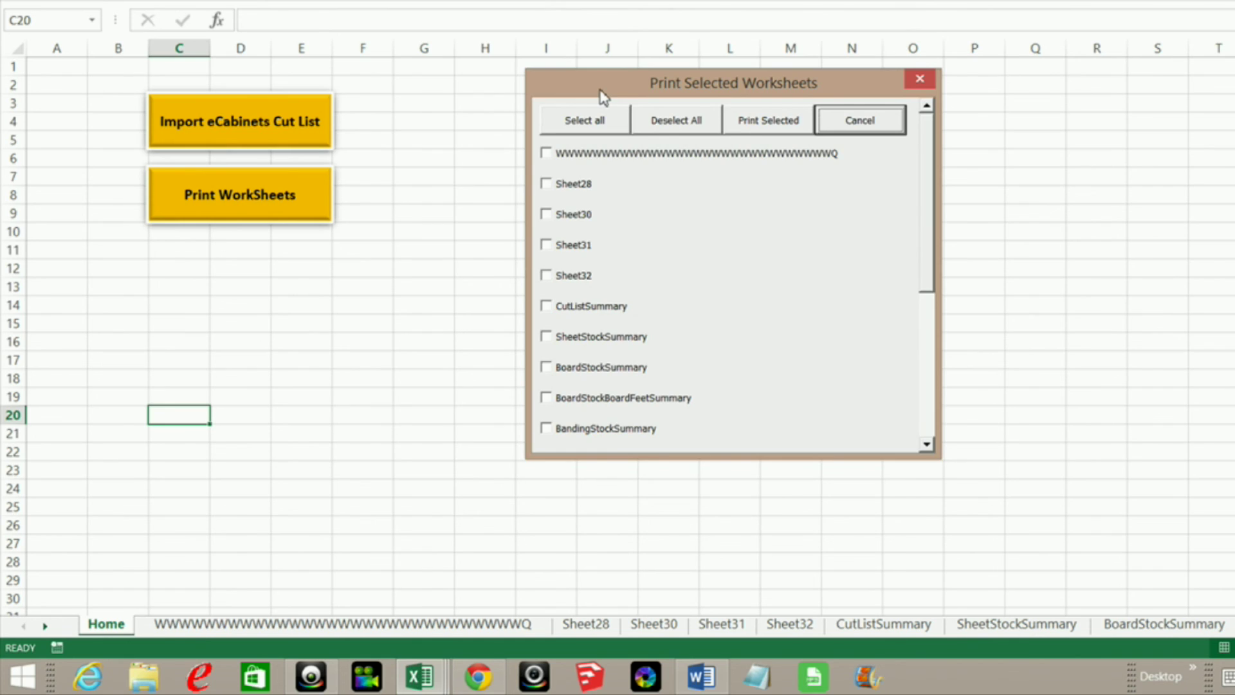
mouse_move(606, 48)
mouse_down()
mouse_move(540, 83)
mouse_move(464, 52)
mouse_up()
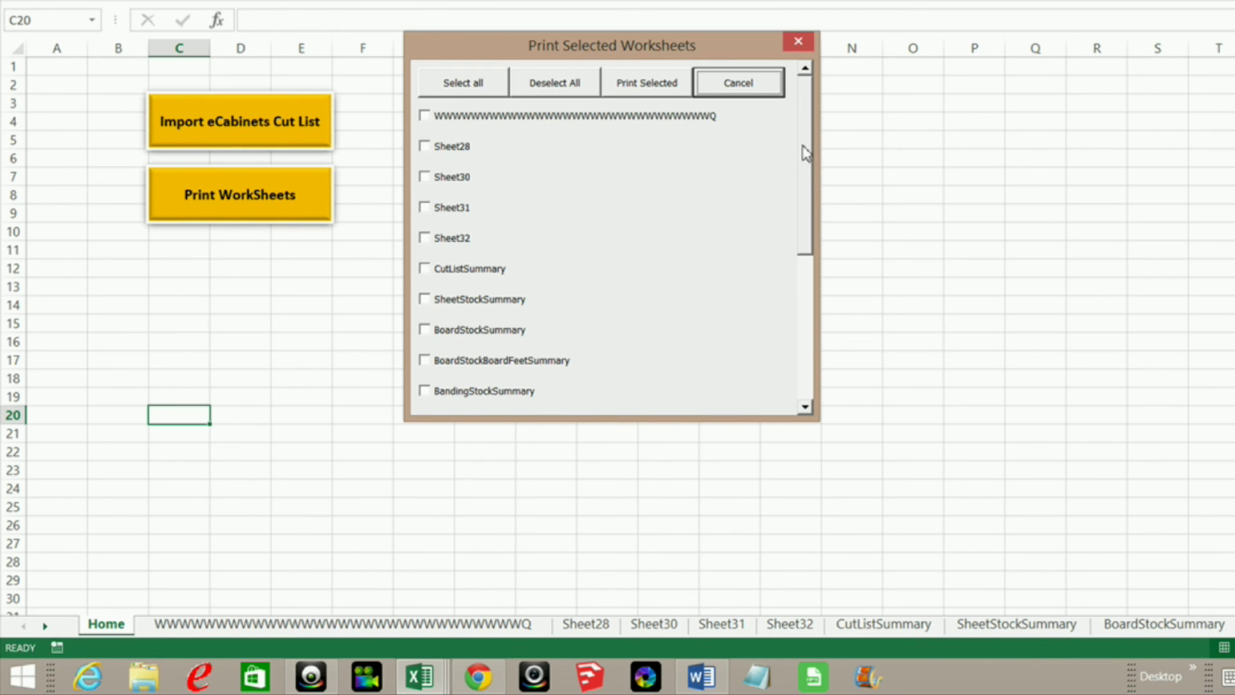
drag(804, 152, 808, 290)
scroll(816, 270, down, 3)
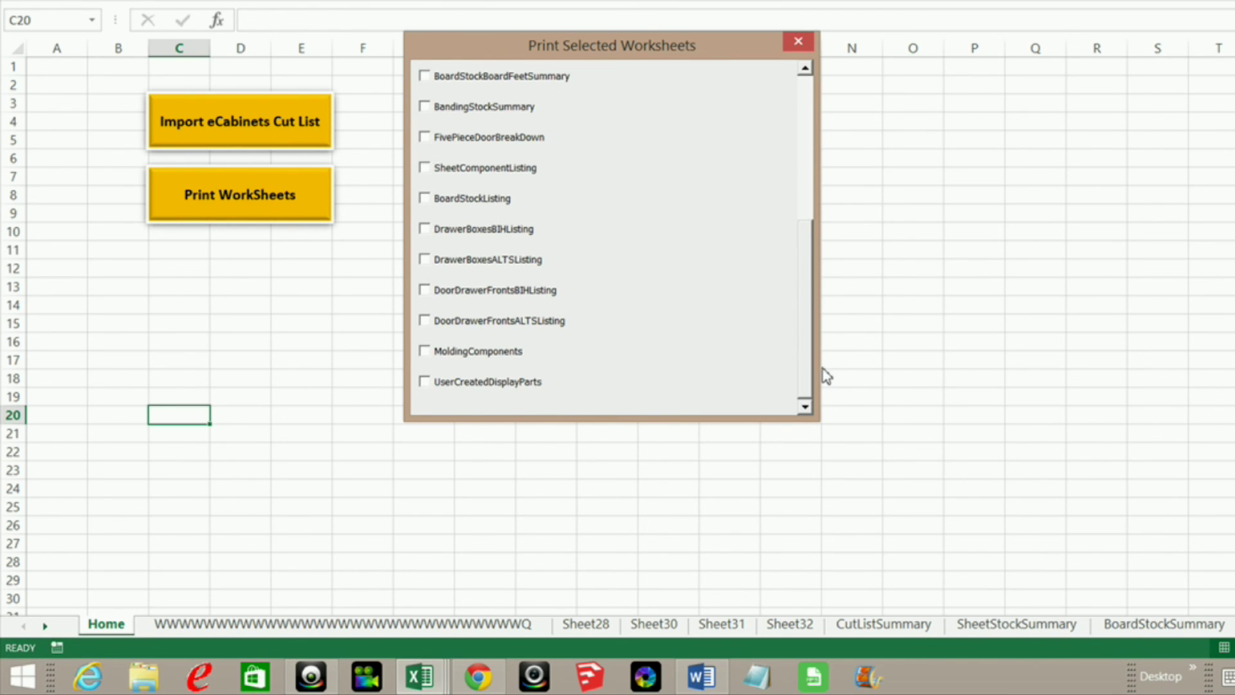
scroll(816, 193, up, 5)
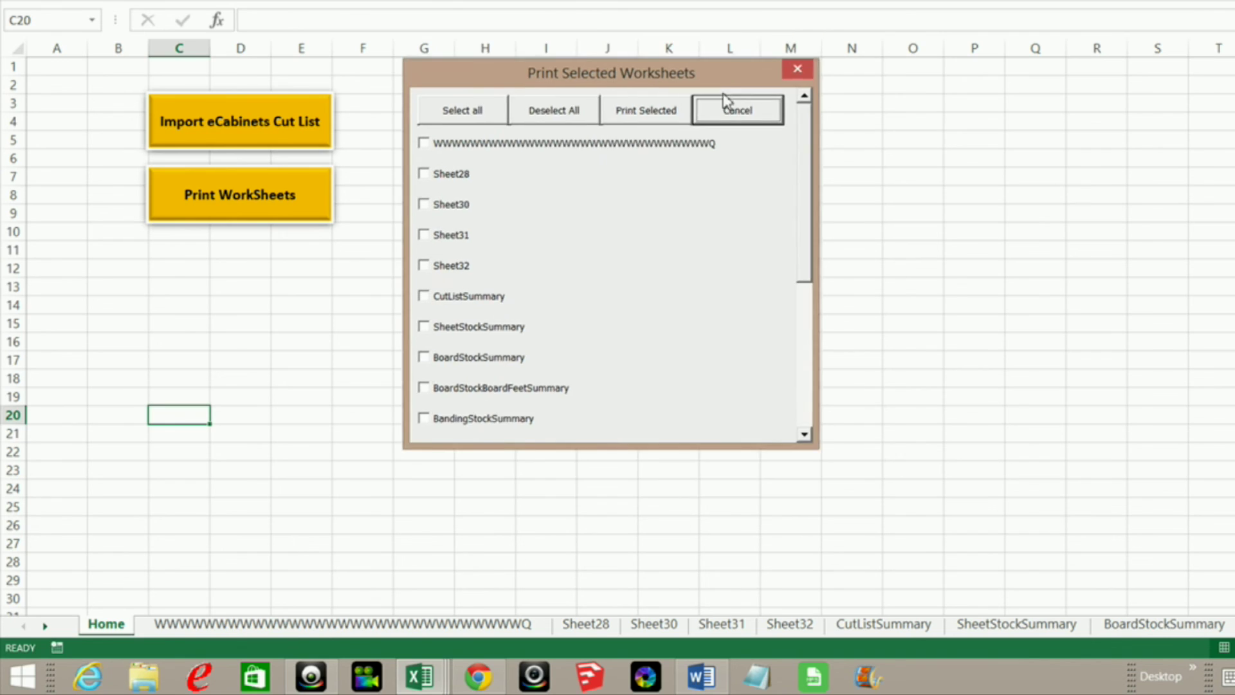
mouse_move(724, 47)
mouse_down()
mouse_move(701, 106)
mouse_move(672, 112)
mouse_up()
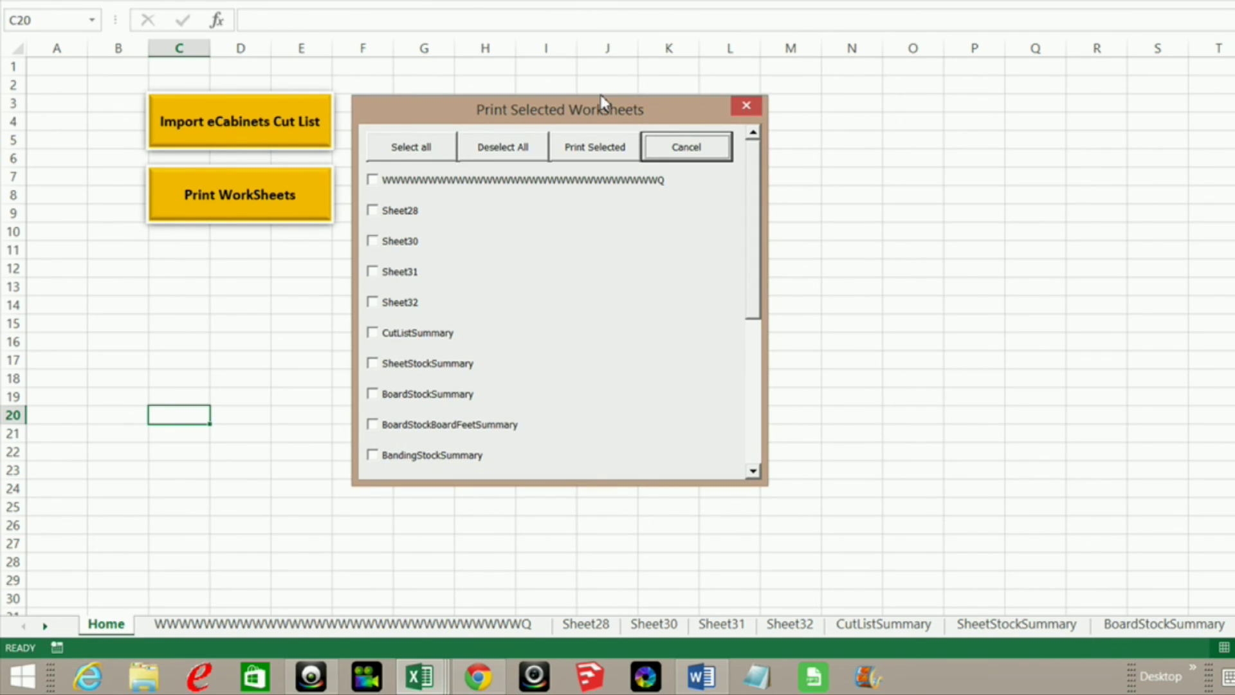
drag(441, 106, 436, 104)
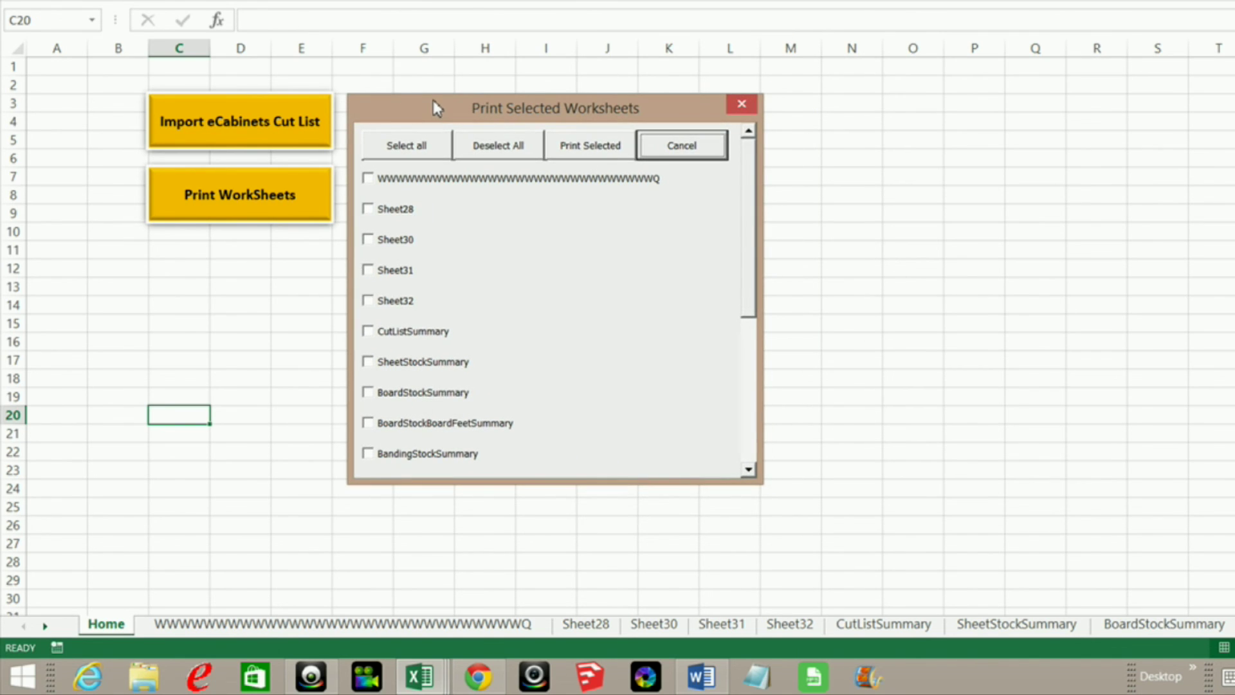